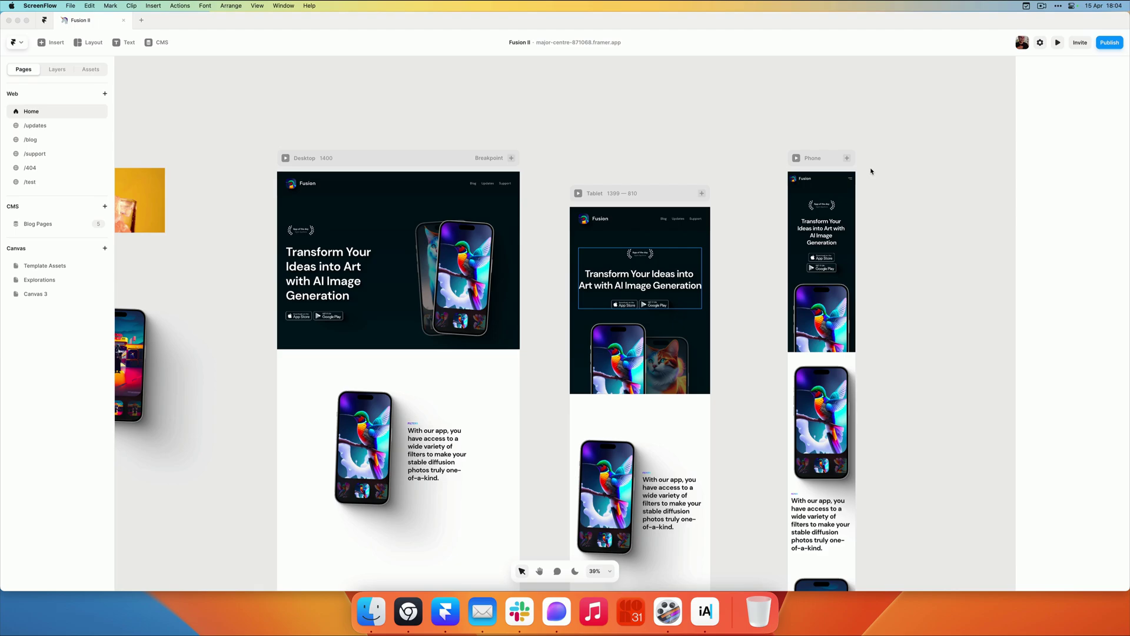
Step: Review the template requirements in the browser, then return to the Framer project
{"action": "left_click", "coordinate": [408, 613]}
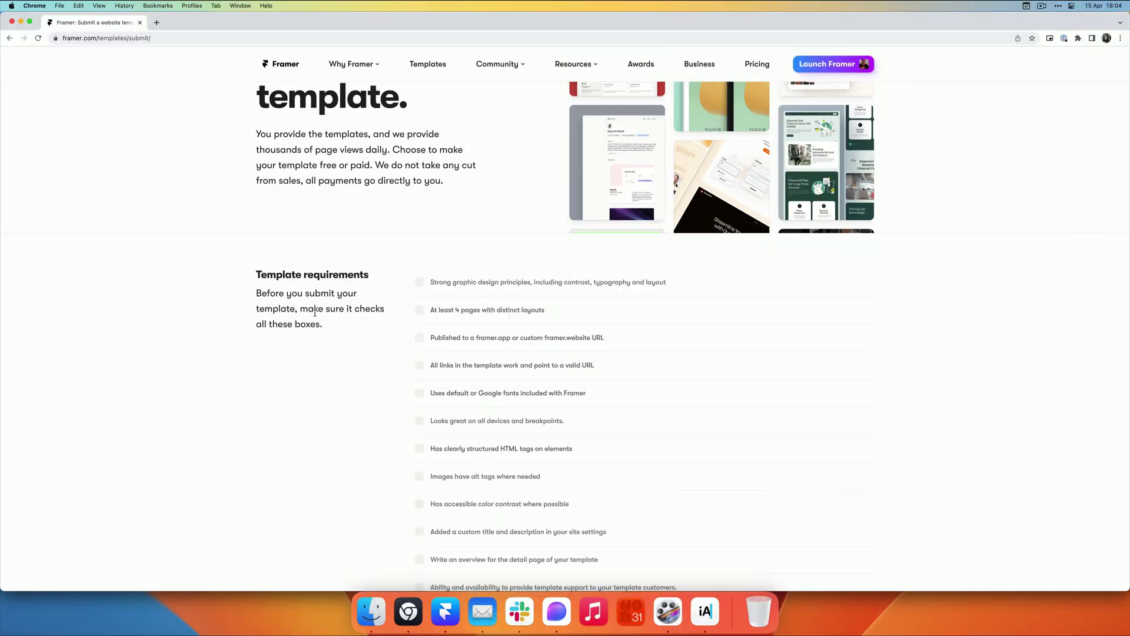
{"action": "scroll", "coordinate": [368, 288], "scroll_direction": "down", "scroll_amount": 3}
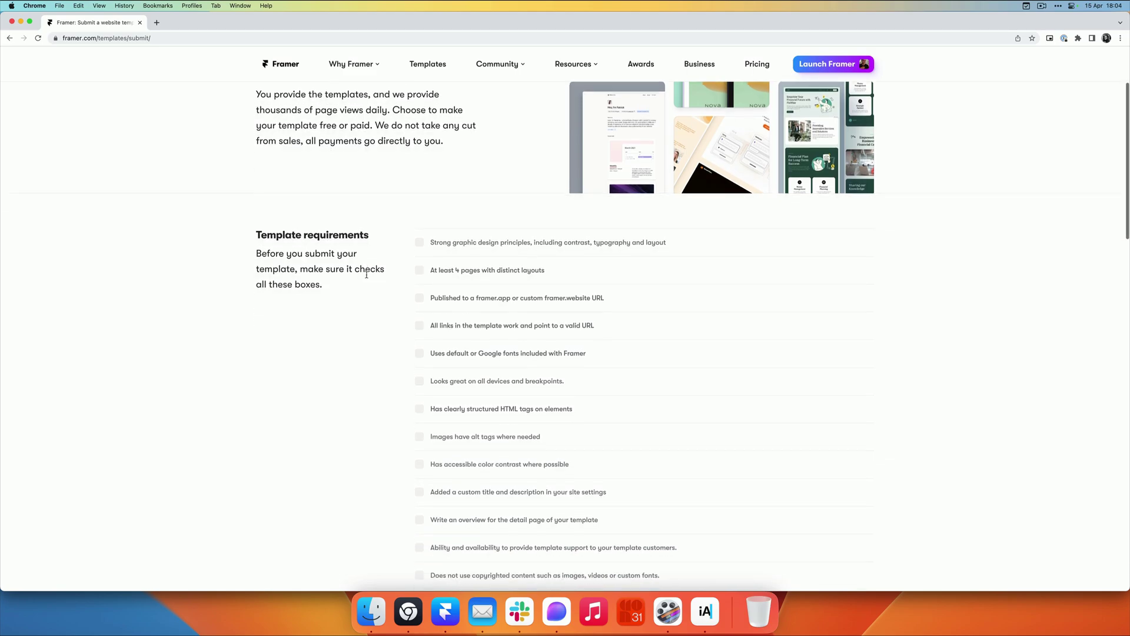
{"action": "scroll", "coordinate": [367, 273], "scroll_direction": "down", "scroll_amount": 2}
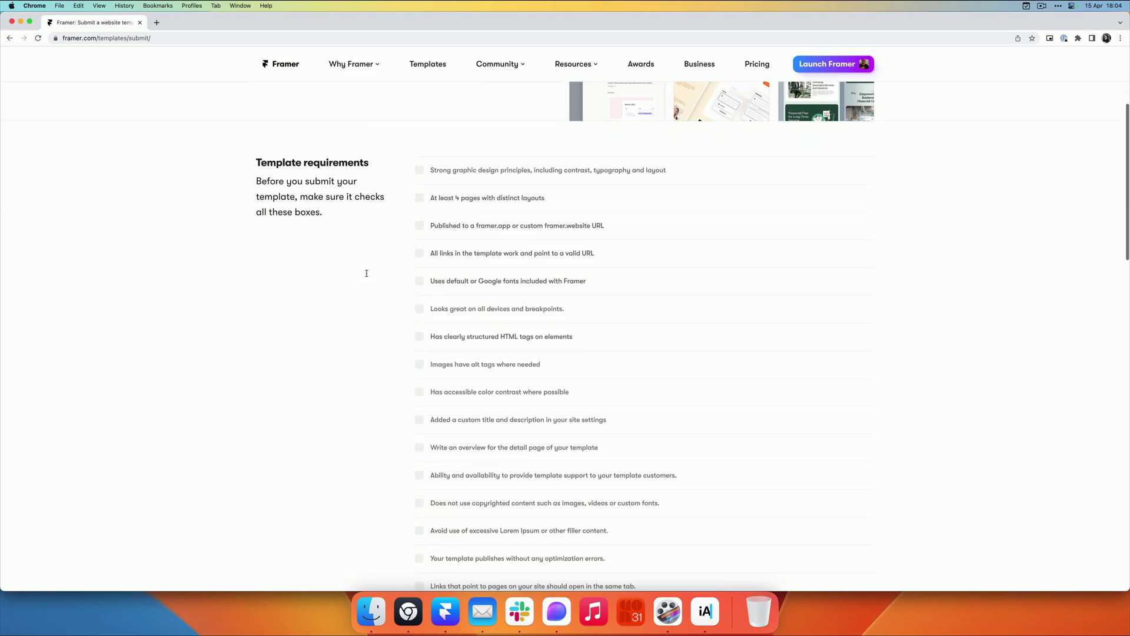
{"action": "scroll", "coordinate": [366, 276], "scroll_direction": "down", "scroll_amount": 1}
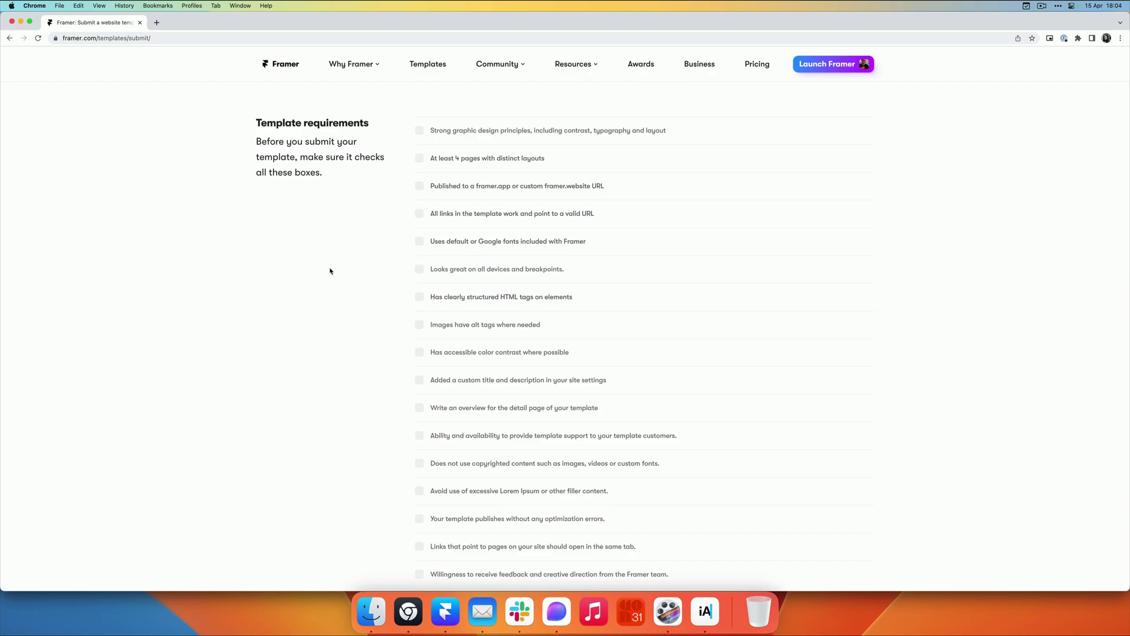
{"action": "scroll", "coordinate": [330, 273], "scroll_direction": "down", "scroll_amount": 6}
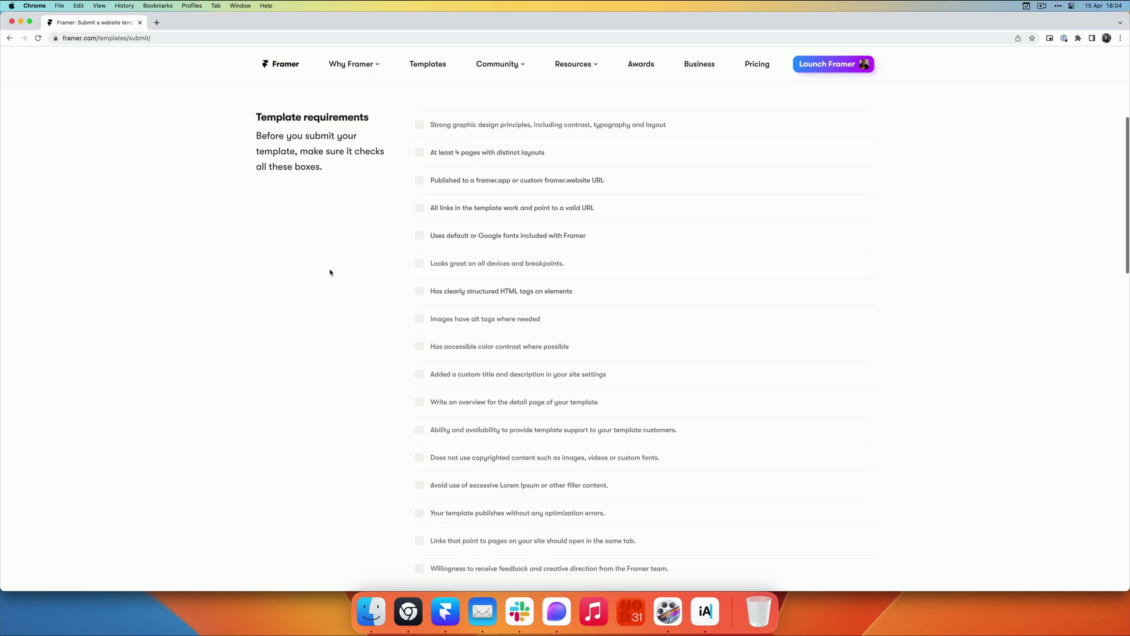
{"action": "scroll", "coordinate": [331, 273], "scroll_direction": "up", "scroll_amount": 8}
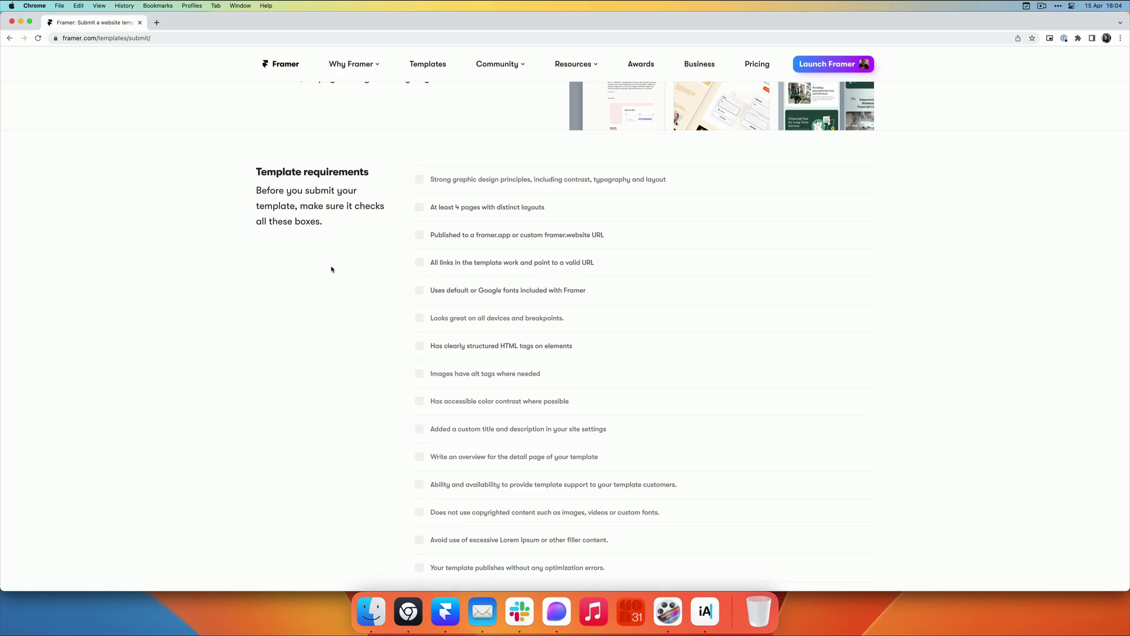
{"action": "scroll", "coordinate": [331, 269], "scroll_direction": "down", "scroll_amount": 2}
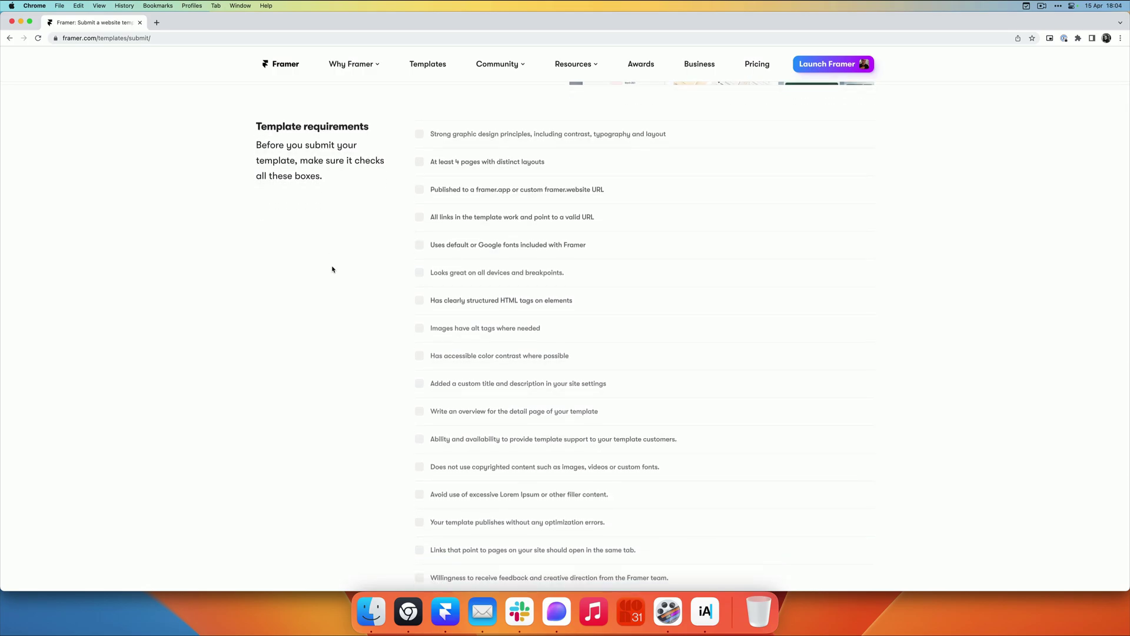
{"action": "scroll", "coordinate": [332, 269], "scroll_direction": "down", "scroll_amount": 1}
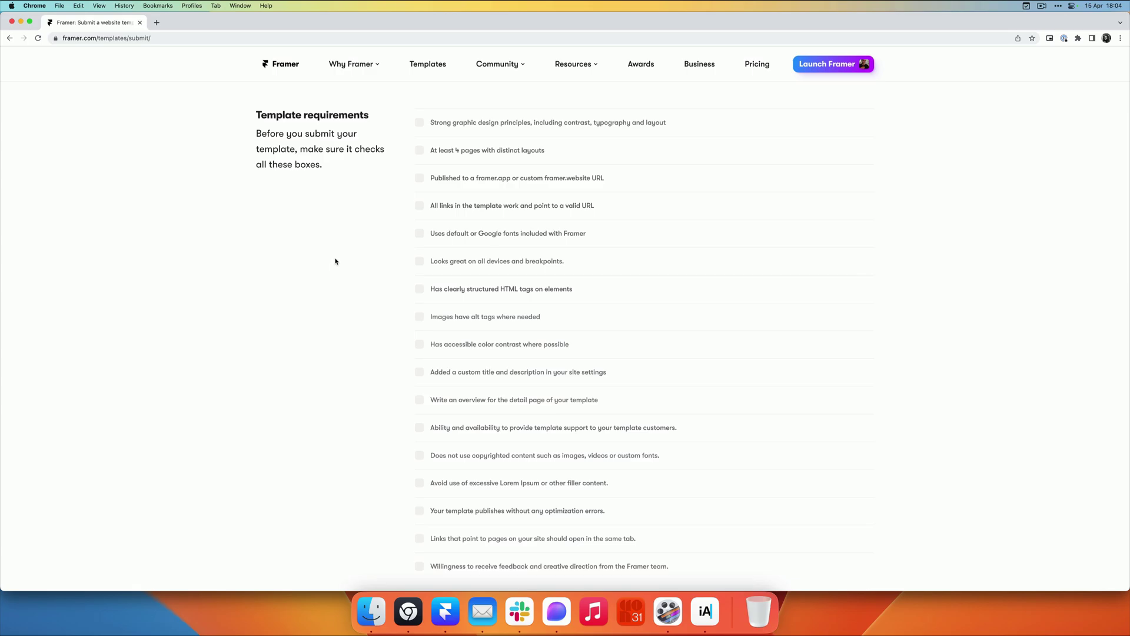
{"action": "left_click", "coordinate": [21, 22]}
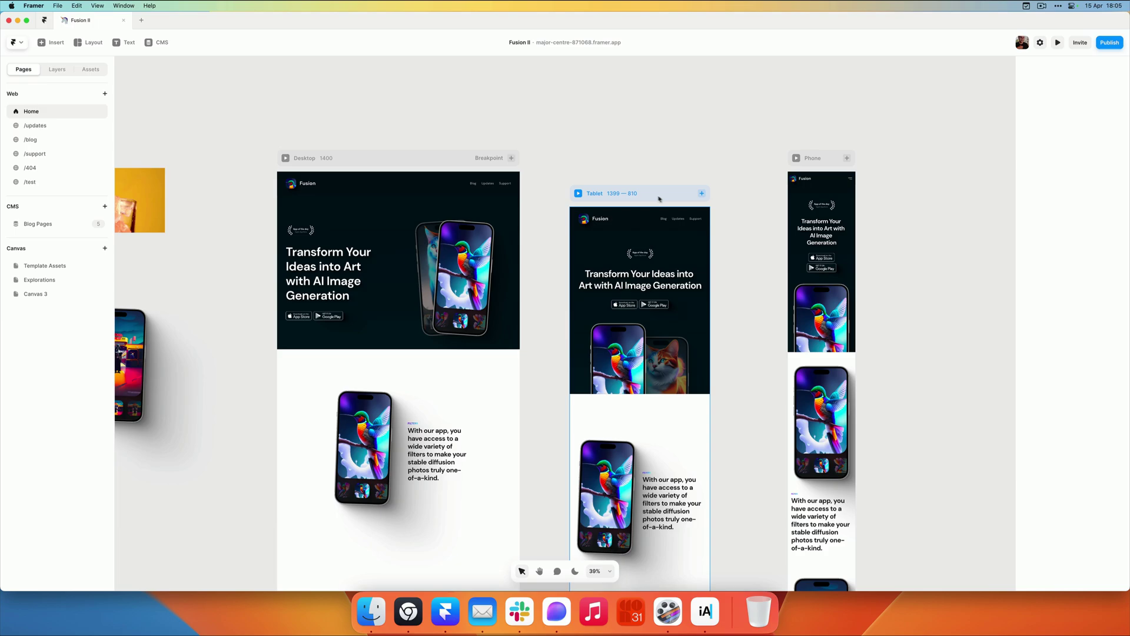
Step: Line up the Home page's Tablet and Phone frames beside Desktop
{"action": "left_click_drag", "start_coordinate": [674, 196], "coordinate": [664, 166]}
{"action": "scroll", "coordinate": [707, 164], "scroll_direction": "down", "scroll_amount": 2}
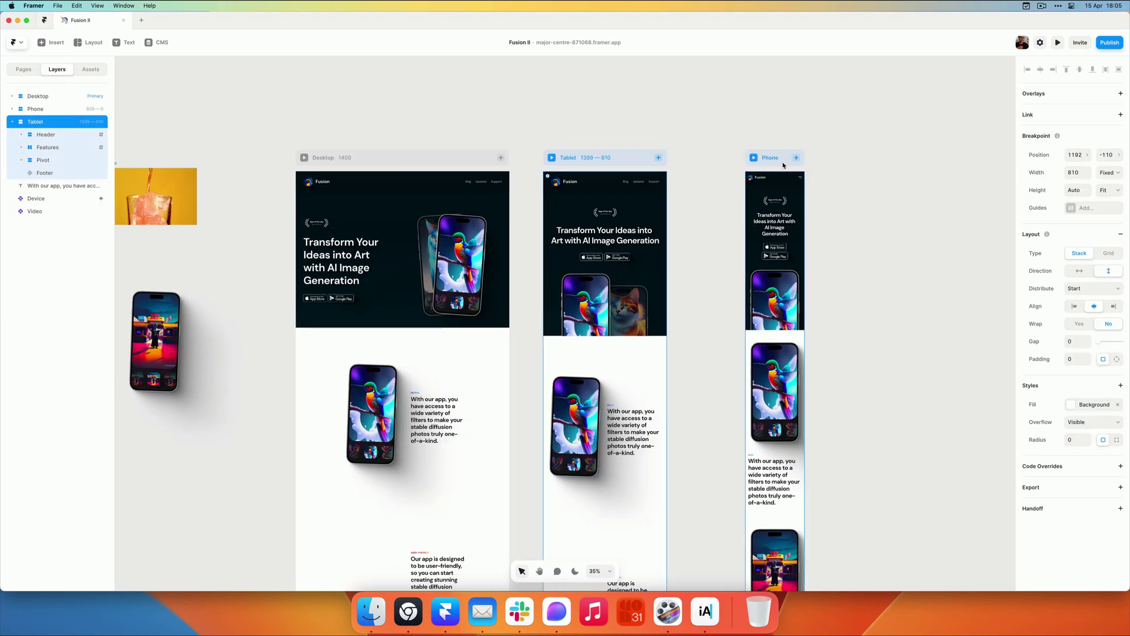
{"action": "left_click", "coordinate": [760, 163]}
{"action": "left_click_drag", "start_coordinate": [760, 163], "coordinate": [736, 170]}
{"action": "scroll", "coordinate": [683, 225], "scroll_direction": "down", "scroll_amount": 2}
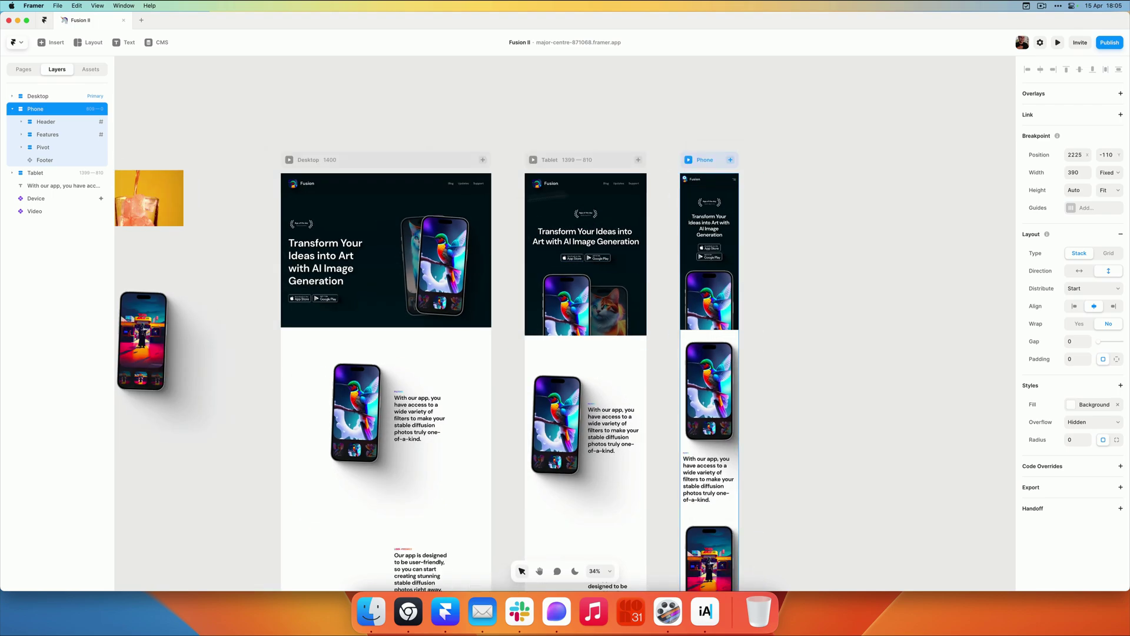
Step: Align the Tablet and Phone frames with Desktop on the /updates and /blog pages
{"action": "left_click", "coordinate": [22, 70]}
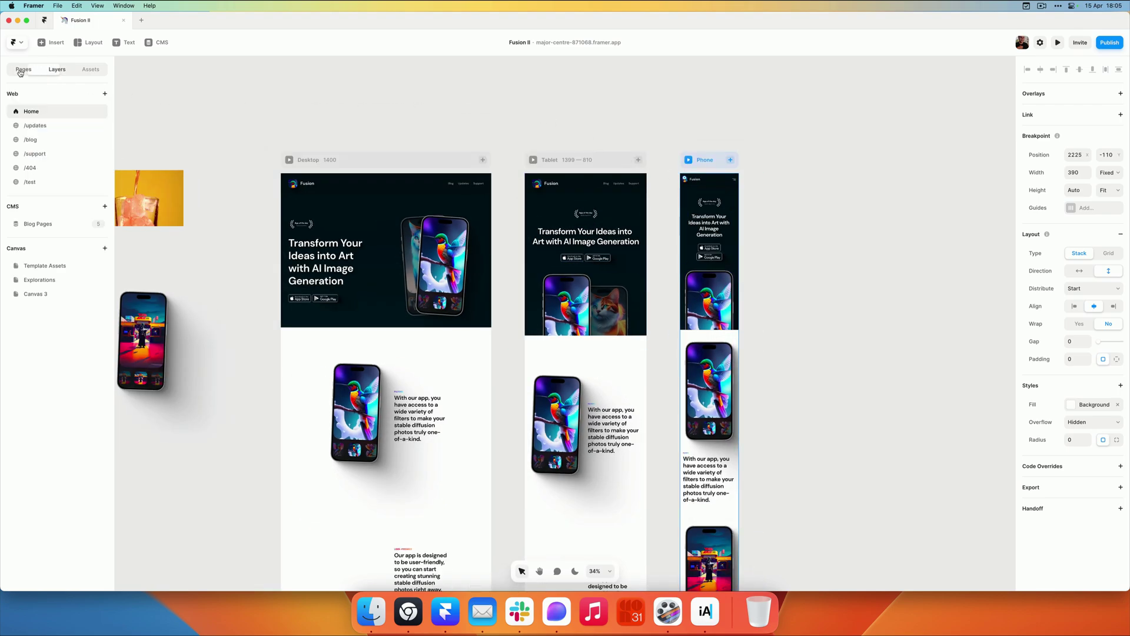
{"action": "left_click", "coordinate": [34, 125]}
{"action": "left_click_drag", "start_coordinate": [609, 229], "coordinate": [607, 219]}
{"action": "left_click_drag", "start_coordinate": [730, 212], "coordinate": [722, 219]}
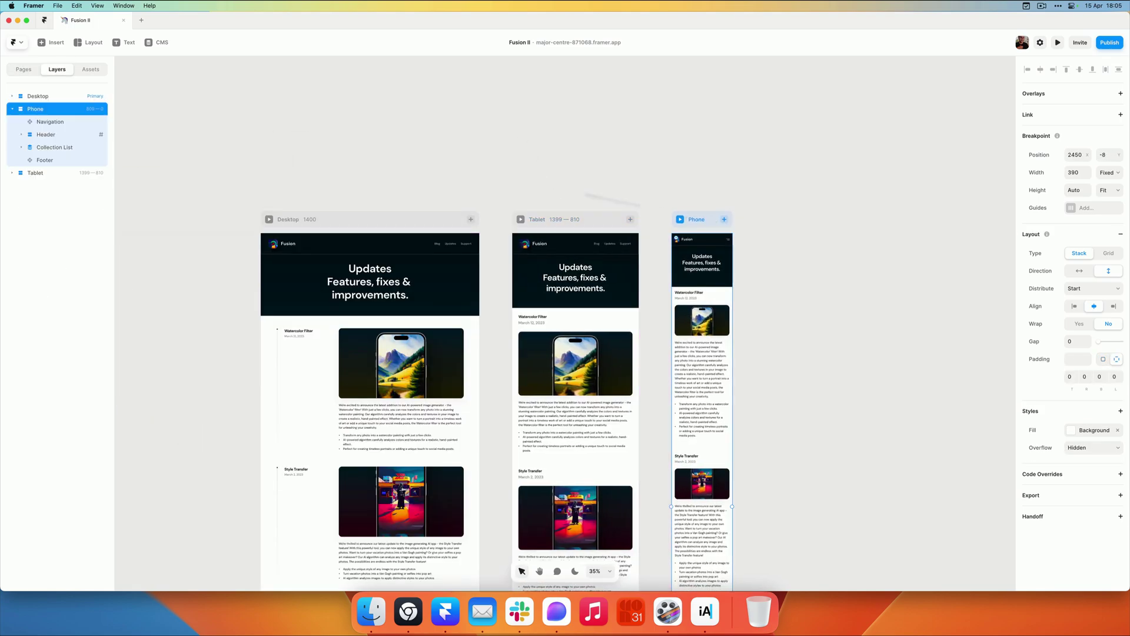
{"action": "left_click", "coordinate": [27, 70]}
{"action": "left_click", "coordinate": [41, 140]}
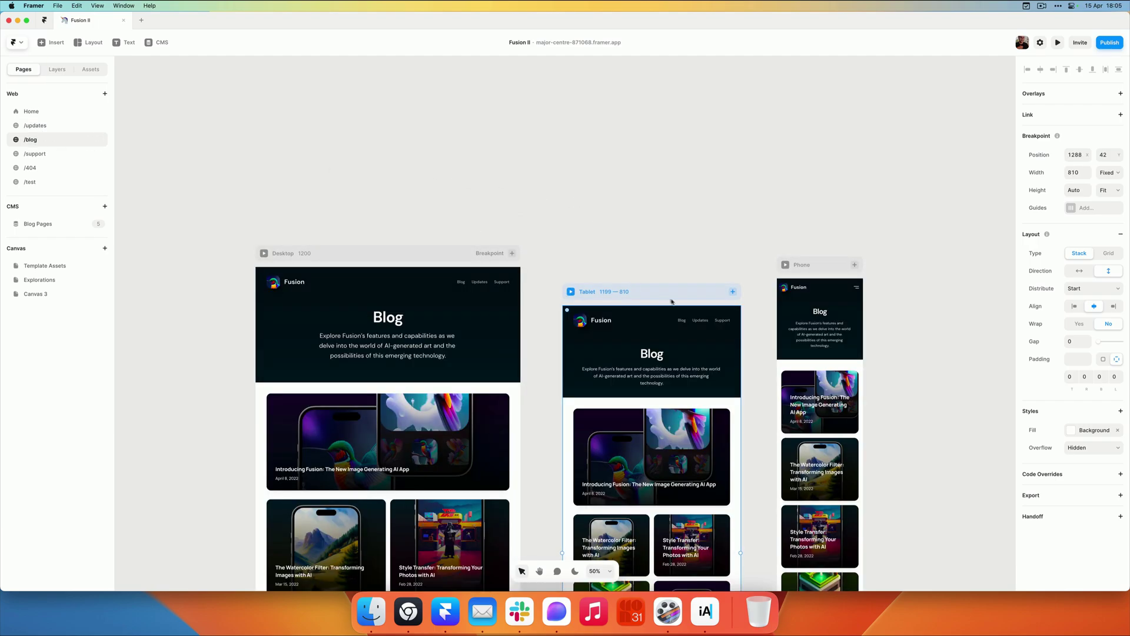
{"action": "left_click_drag", "start_coordinate": [671, 301], "coordinate": [667, 260]}
{"action": "left_click_drag", "start_coordinate": [833, 269], "coordinate": [829, 258]}
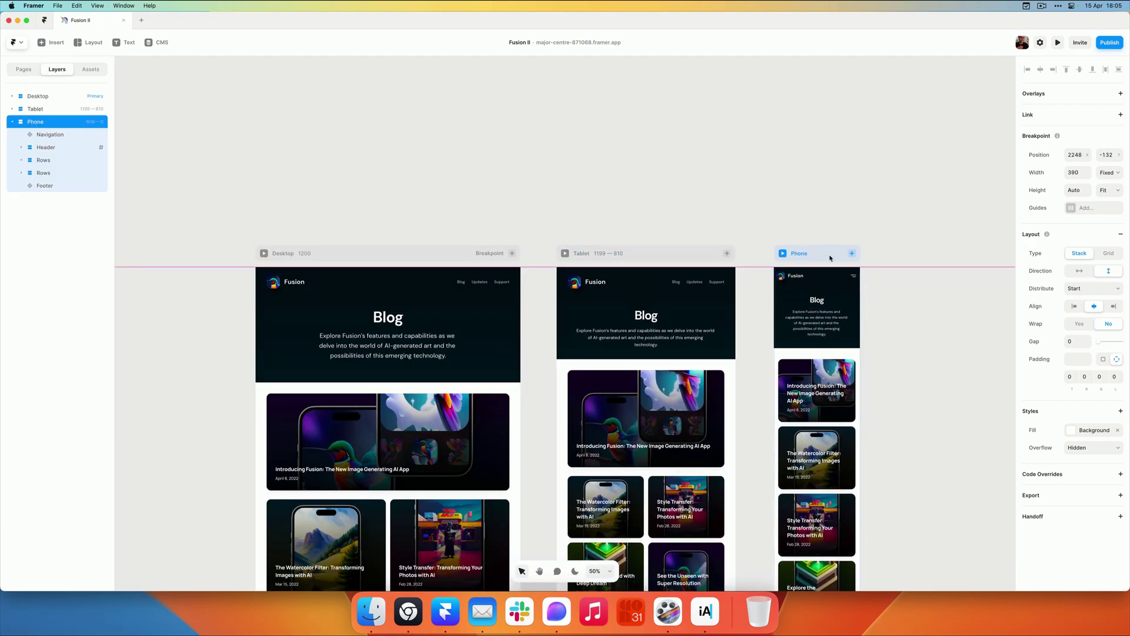
Step: Align the /support page's Tablet and Phone frames, then check /404 and return to Home
{"action": "left_click", "coordinate": [24, 70]}
{"action": "left_click", "coordinate": [33, 153]}
{"action": "left_click_drag", "start_coordinate": [630, 301], "coordinate": [677, 281]}
{"action": "left_click_drag", "start_coordinate": [859, 282], "coordinate": [840, 280]}
{"action": "left_click", "coordinate": [23, 69]}
{"action": "left_click", "coordinate": [31, 168]}
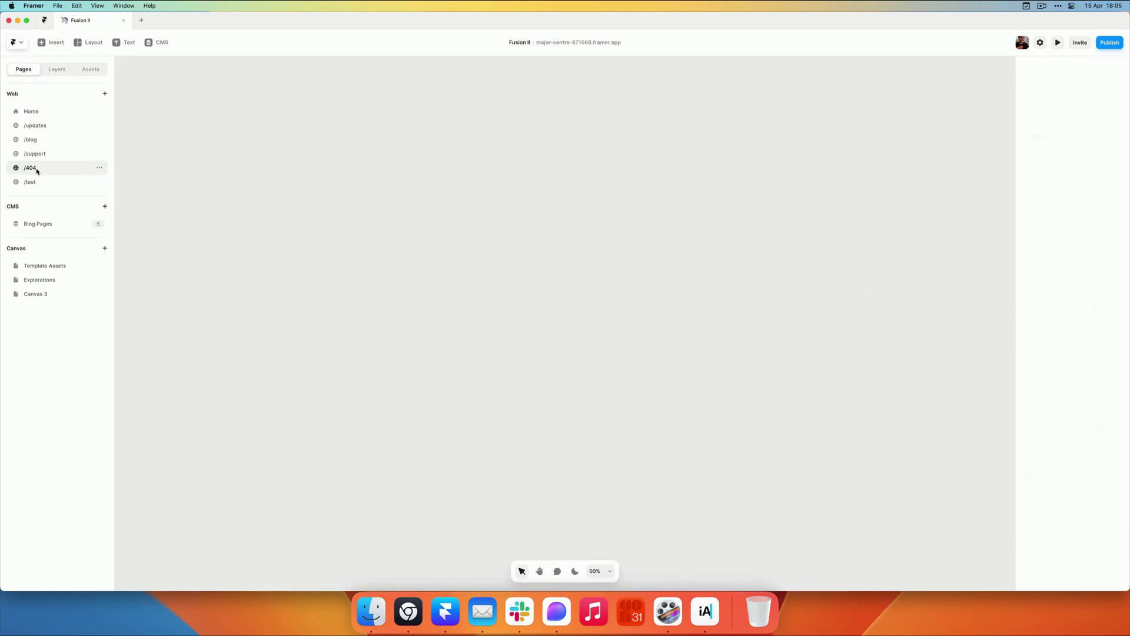
{"action": "left_click", "coordinate": [31, 111]}
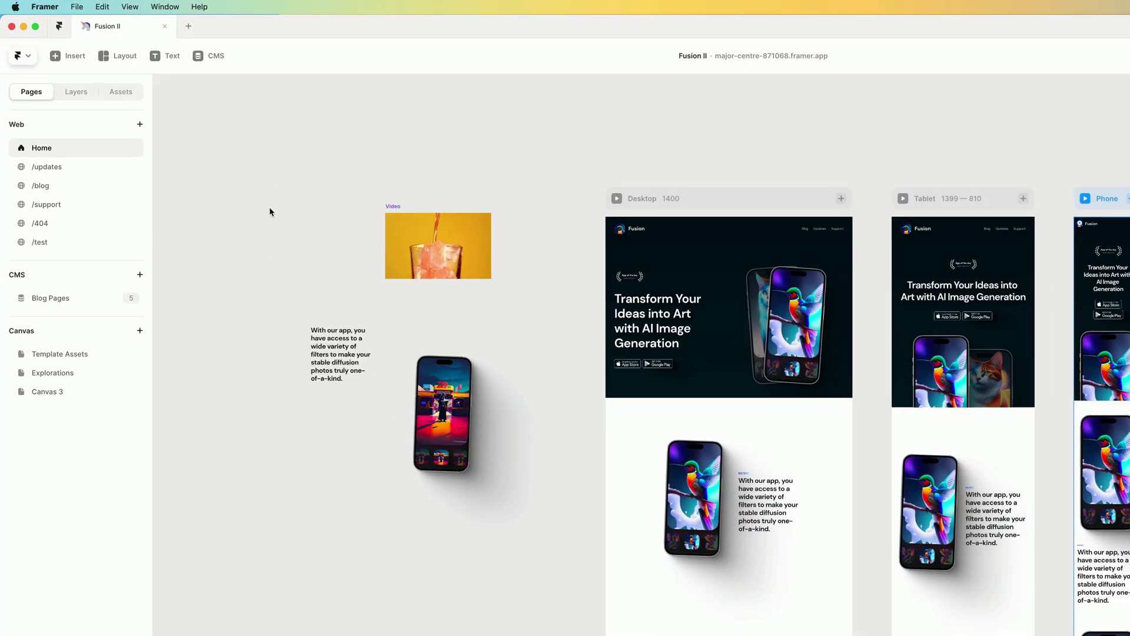
Step: Marquee-select and delete the loose video, text block and phone mockup left of the Home breakpoints
{"action": "left_click_drag", "start_coordinate": [228, 195], "coordinate": [528, 469]}
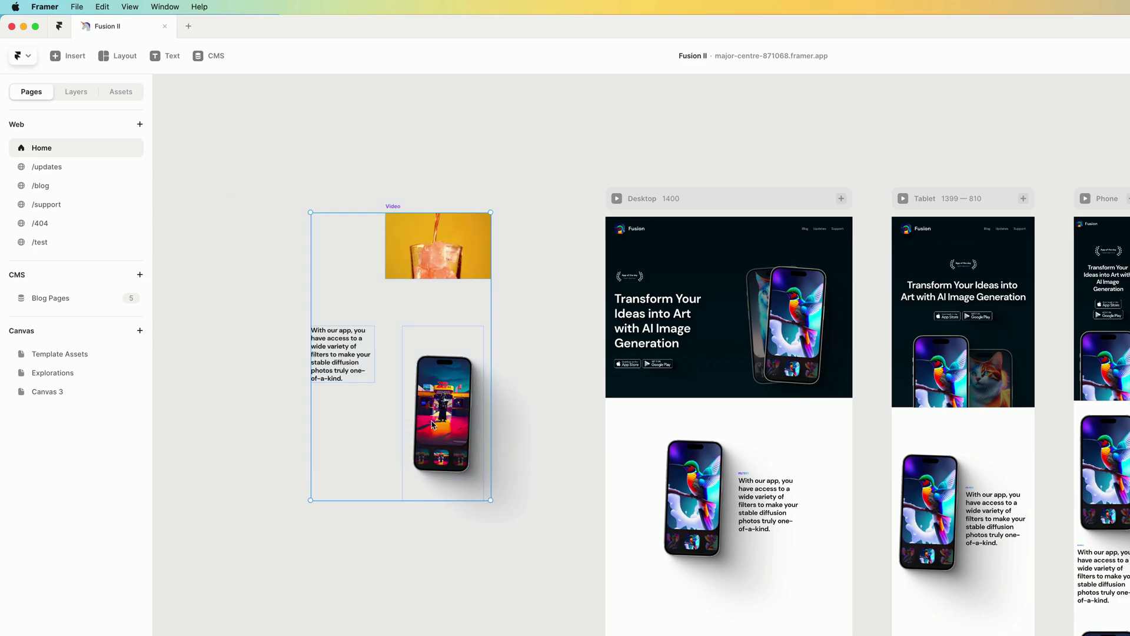
{"action": "key", "text": "Delete"}
{"action": "scroll", "coordinate": [431, 421], "scroll_direction": "right", "scroll_amount": 5}
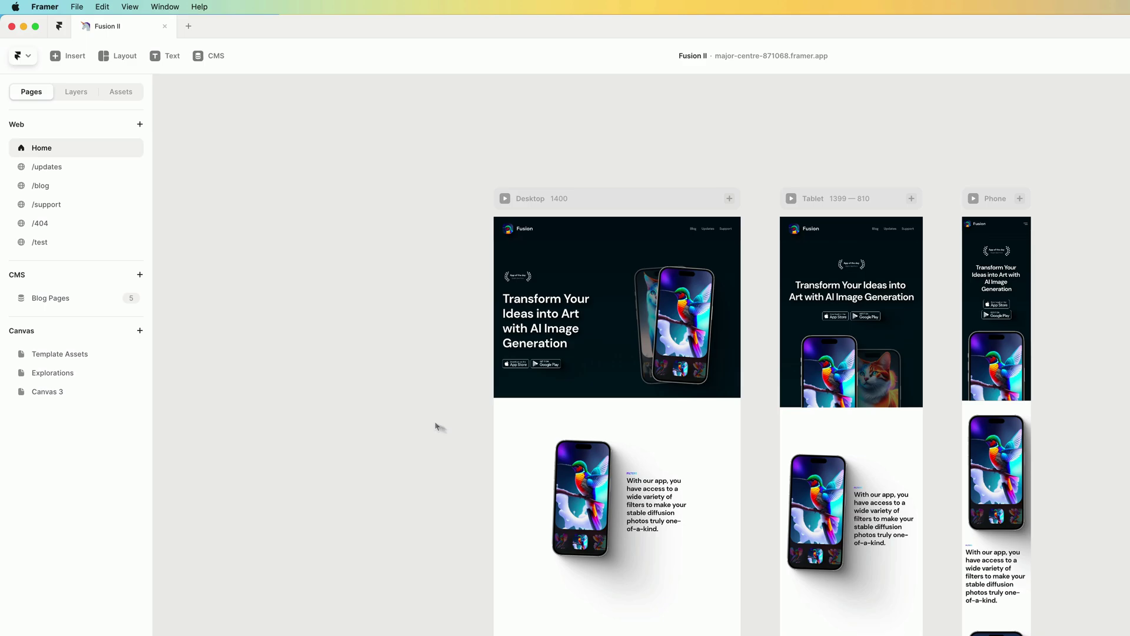
{"action": "scroll", "coordinate": [436, 426], "scroll_direction": "right", "scroll_amount": 5}
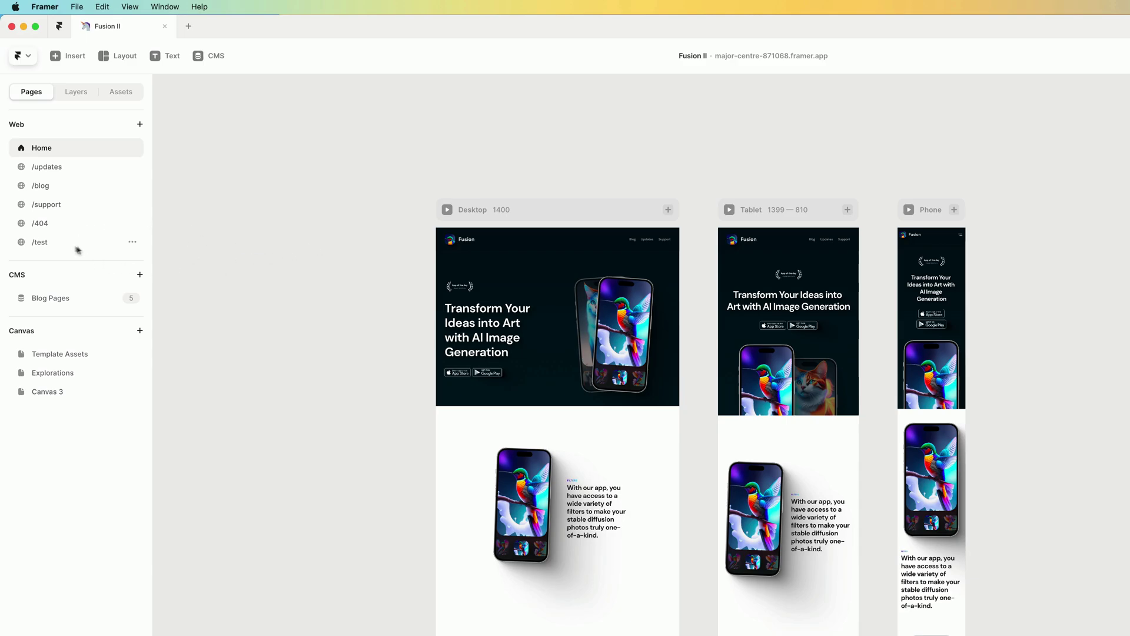
Step: Delete the /test page and look over the Template Assets canvas
{"action": "left_click", "coordinate": [132, 244]}
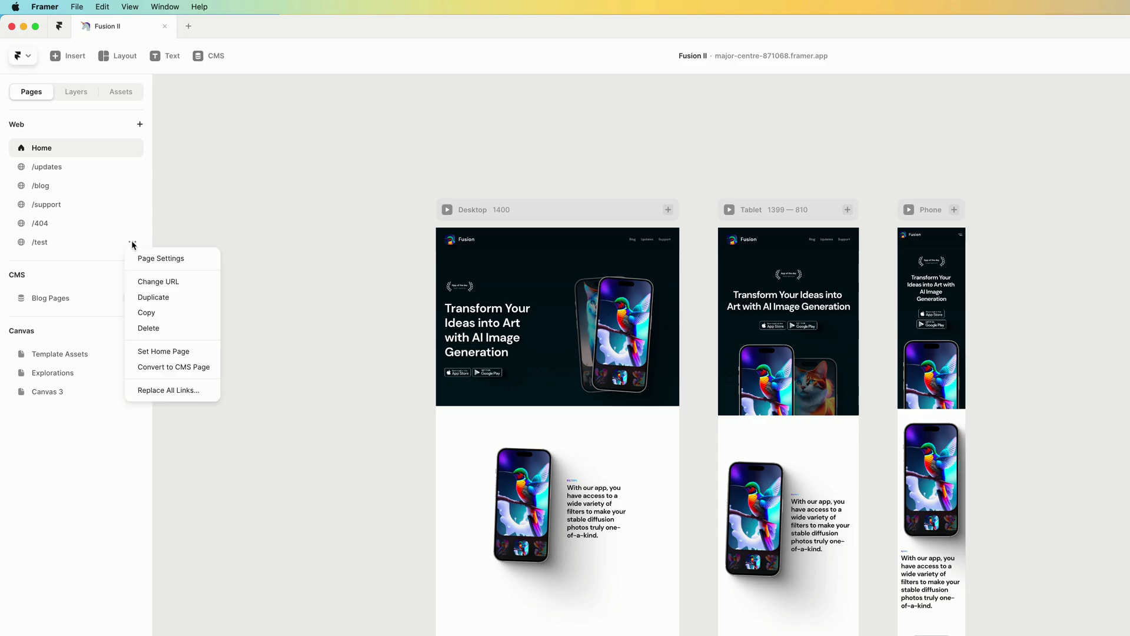
{"action": "left_click", "coordinate": [156, 329]}
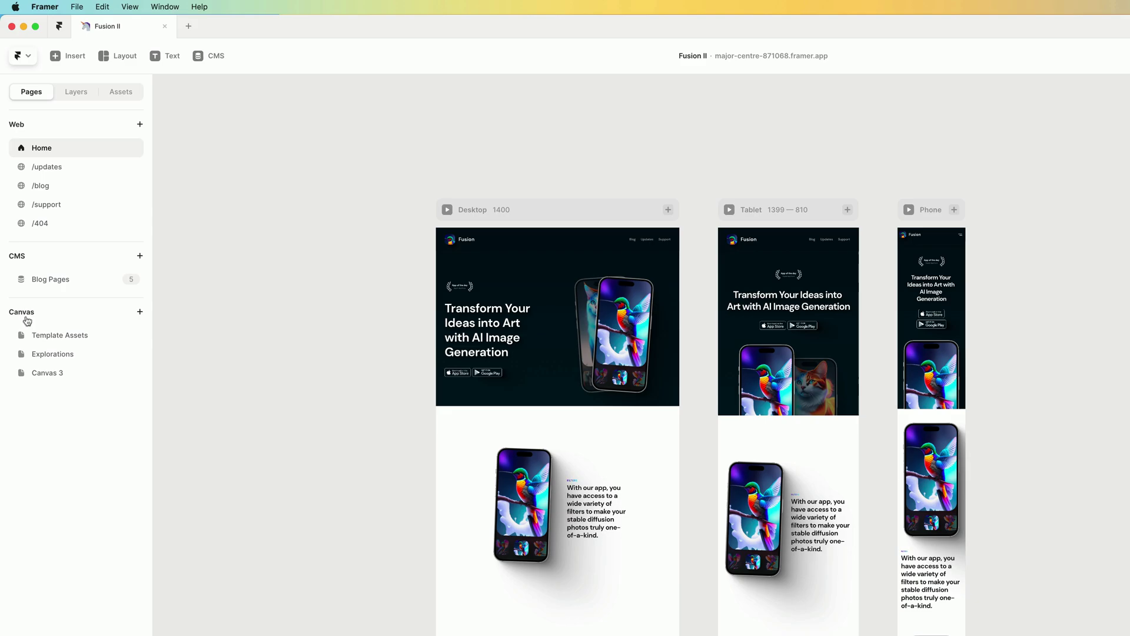
{"action": "left_click", "coordinate": [58, 337]}
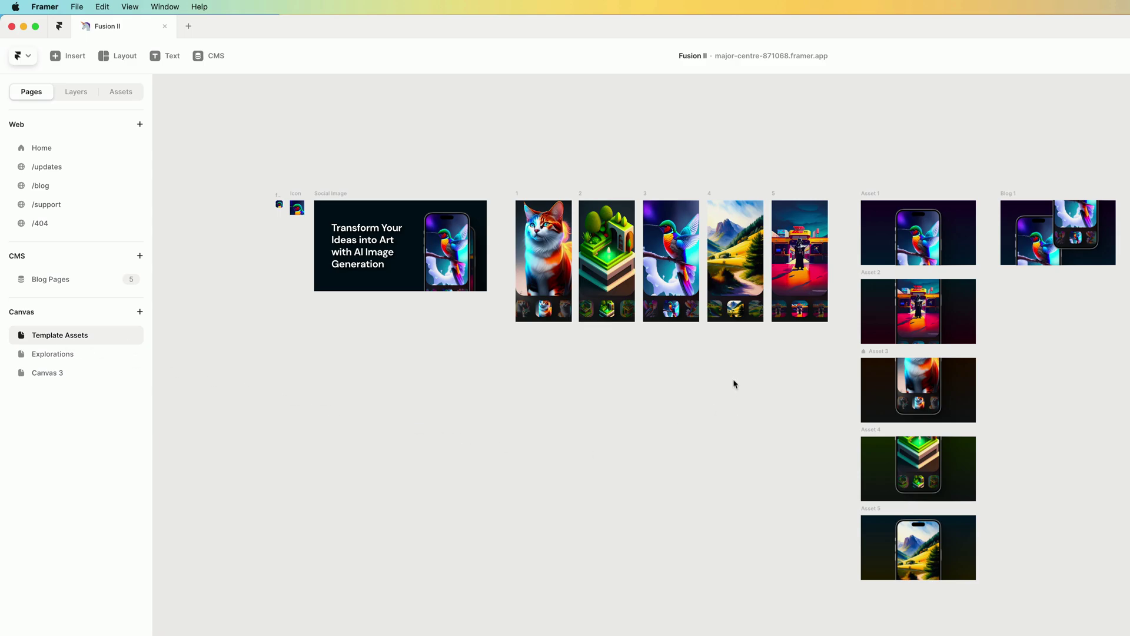
{"action": "scroll", "coordinate": [735, 384], "scroll_direction": "down", "scroll_amount": 1}
{"action": "scroll", "coordinate": [687, 284], "scroll_direction": "up", "scroll_amount": 3}
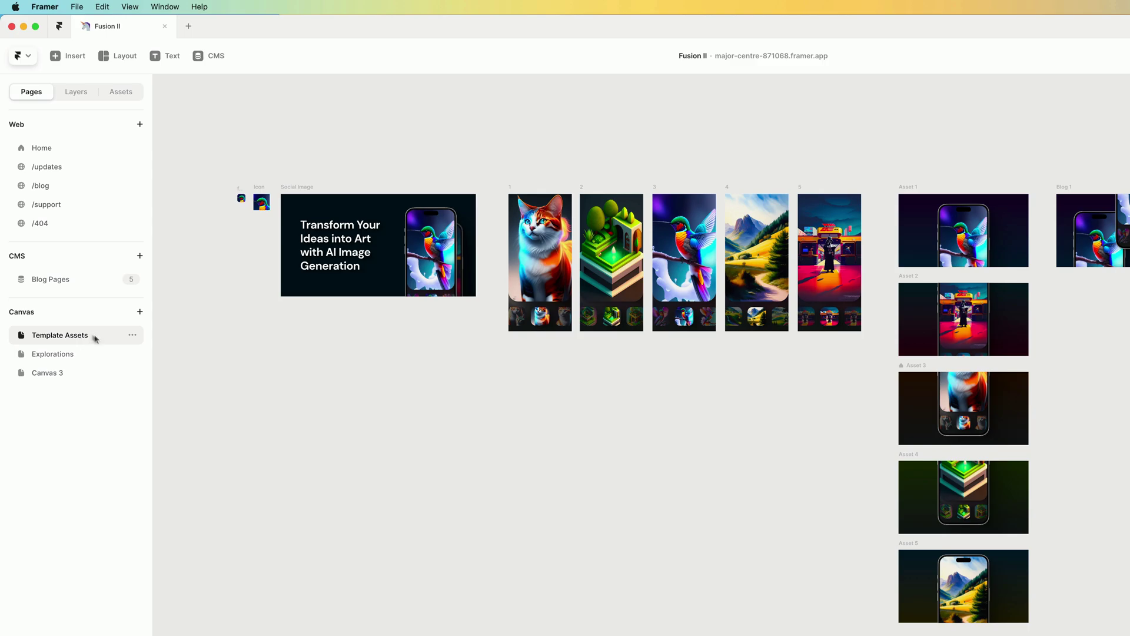
Step: Rearrange the headline text and phone mockups on the Explorations canvas
{"action": "left_click", "coordinate": [62, 359]}
{"action": "scroll", "coordinate": [656, 444], "scroll_direction": "up", "scroll_amount": 2}
{"action": "scroll", "coordinate": [638, 444], "scroll_direction": "down", "scroll_amount": 3, "text": "ctrl"}
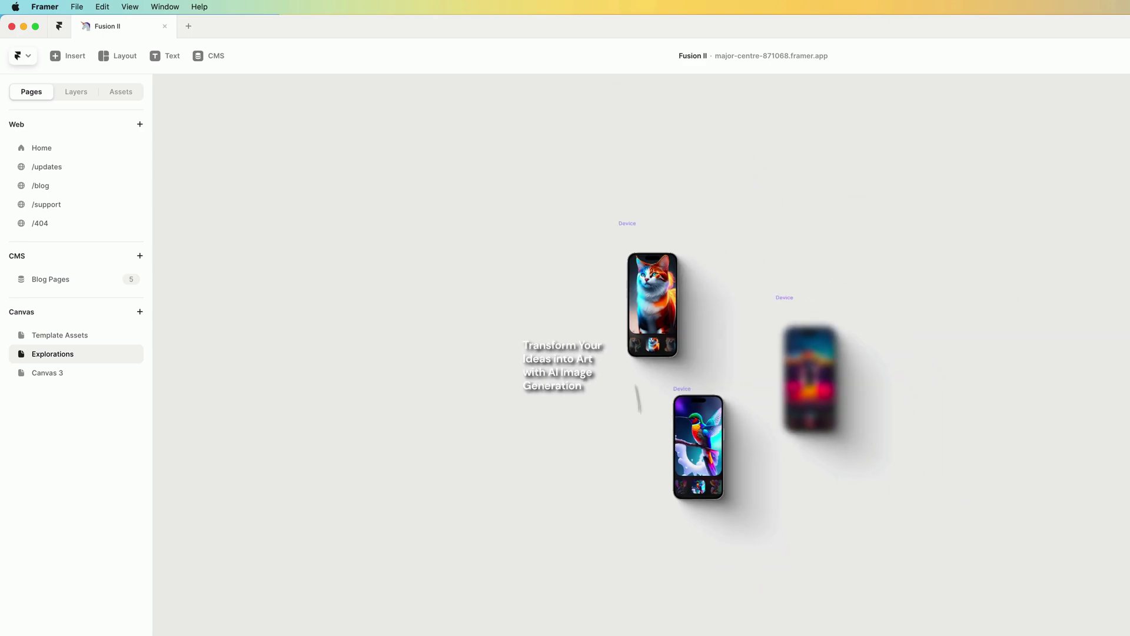
{"action": "left_click_drag", "start_coordinate": [559, 365], "coordinate": [494, 394]}
{"action": "left_click", "coordinate": [621, 286]}
{"action": "left_click_drag", "start_coordinate": [621, 286], "coordinate": [560, 256]}
{"action": "left_click_drag", "start_coordinate": [809, 377], "coordinate": [812, 333]}
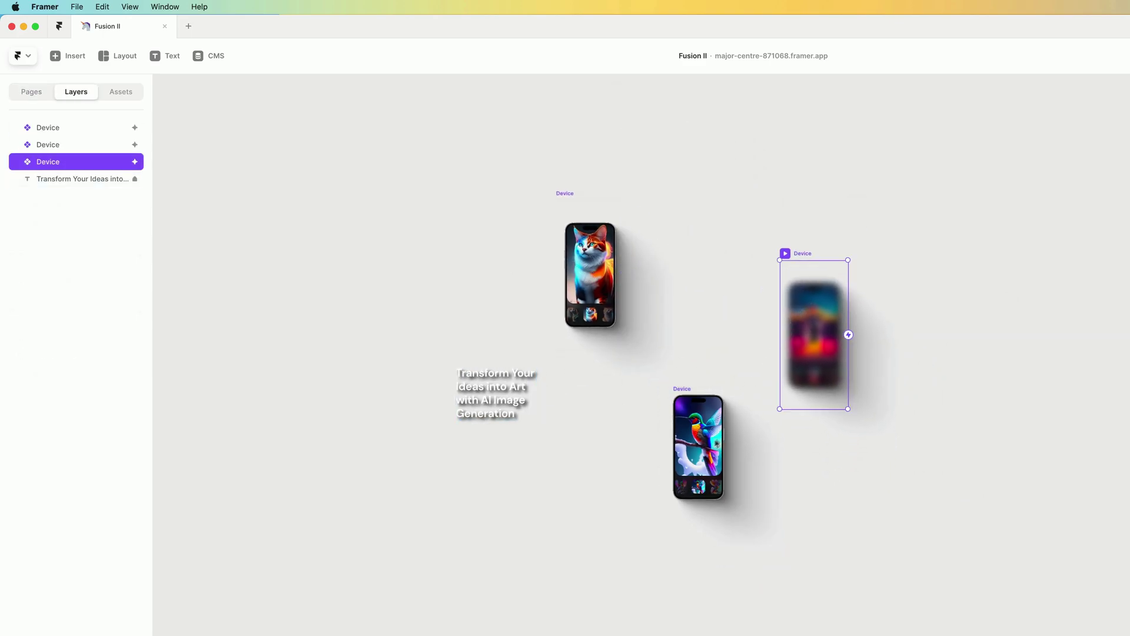
{"action": "left_click_drag", "start_coordinate": [698, 447], "coordinate": [675, 477]}
{"action": "left_click_drag", "start_coordinate": [591, 275], "coordinate": [609, 305]}
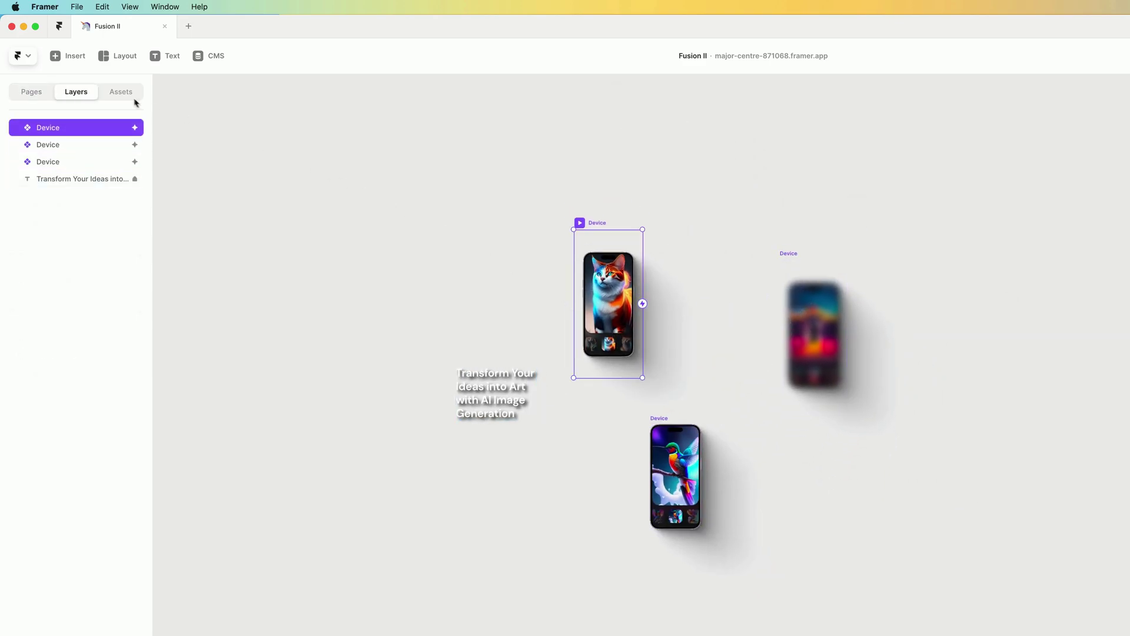
Step: Delete the Explorations and Canvas 3 canvas pages, confirming each deletion
{"action": "left_click", "coordinate": [36, 92]}
{"action": "left_click", "coordinate": [132, 354]}
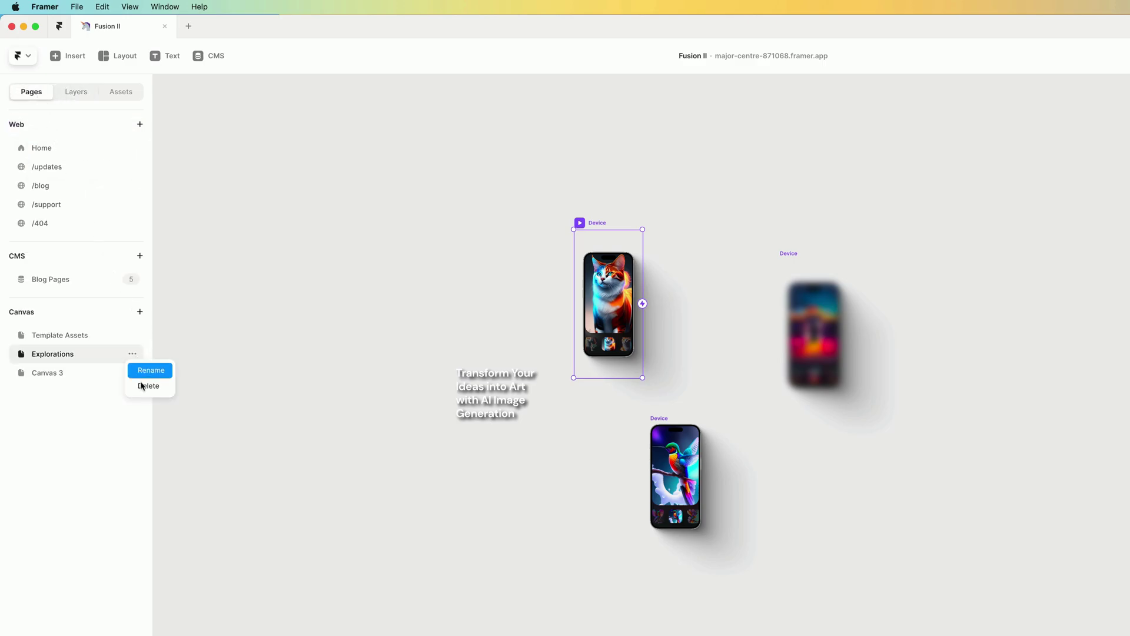
{"action": "left_click", "coordinate": [142, 386]}
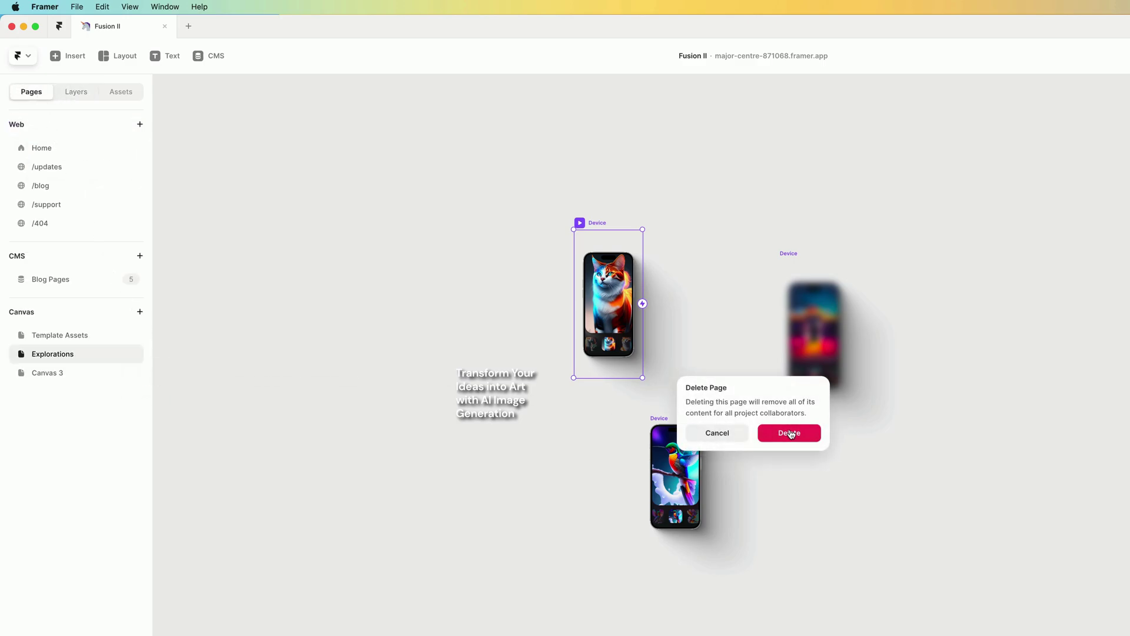
{"action": "left_click", "coordinate": [791, 434]}
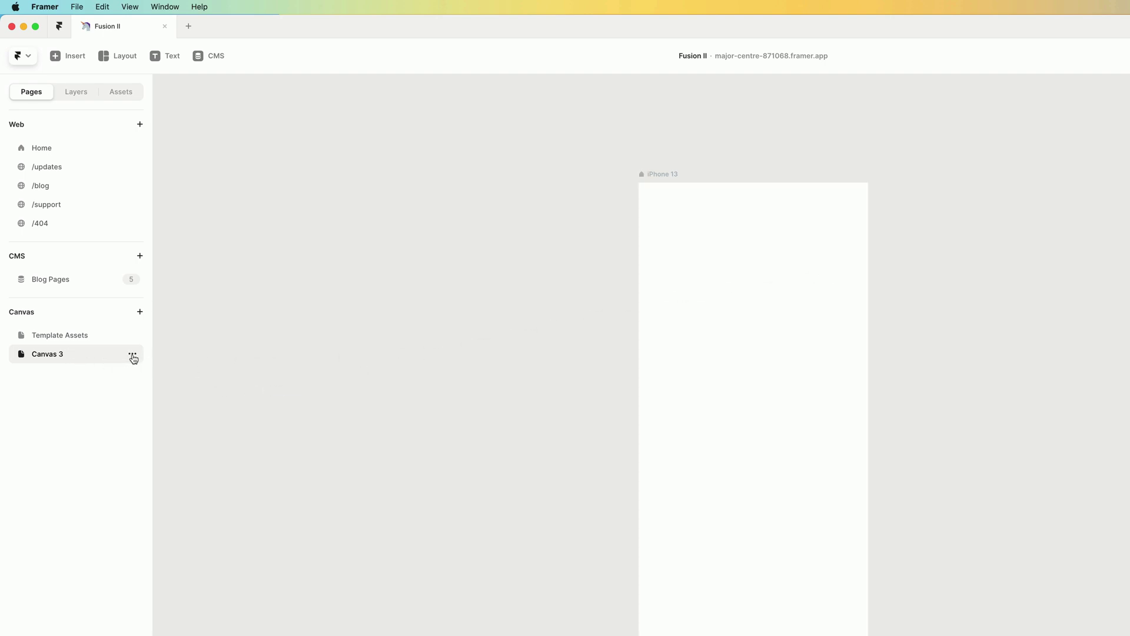
{"action": "left_click", "coordinate": [133, 355]}
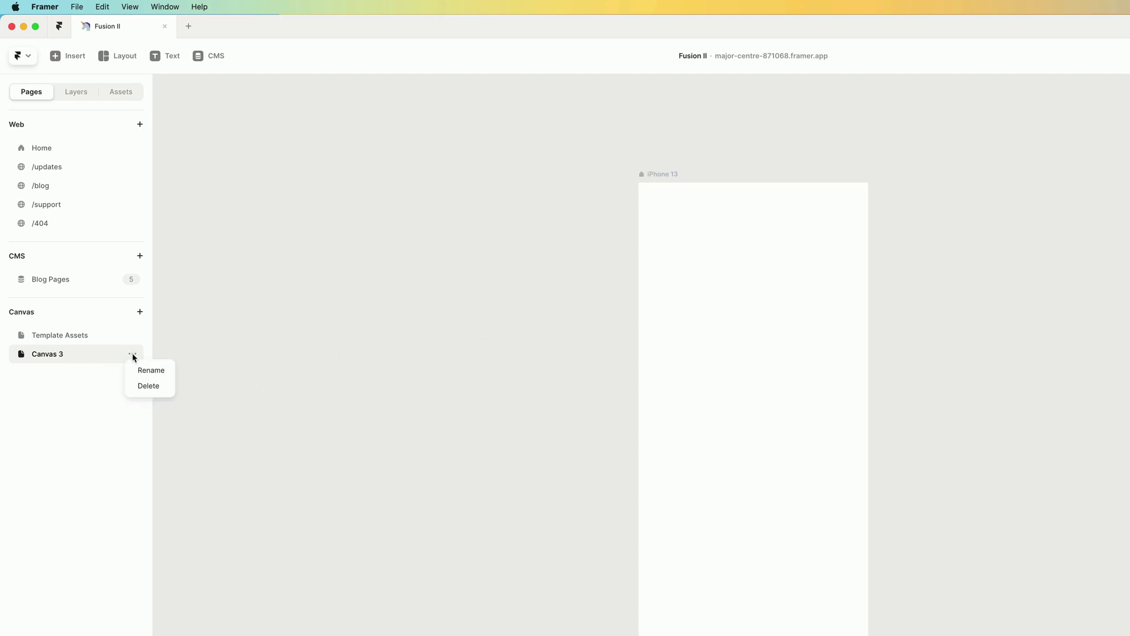
{"action": "left_click", "coordinate": [155, 392]}
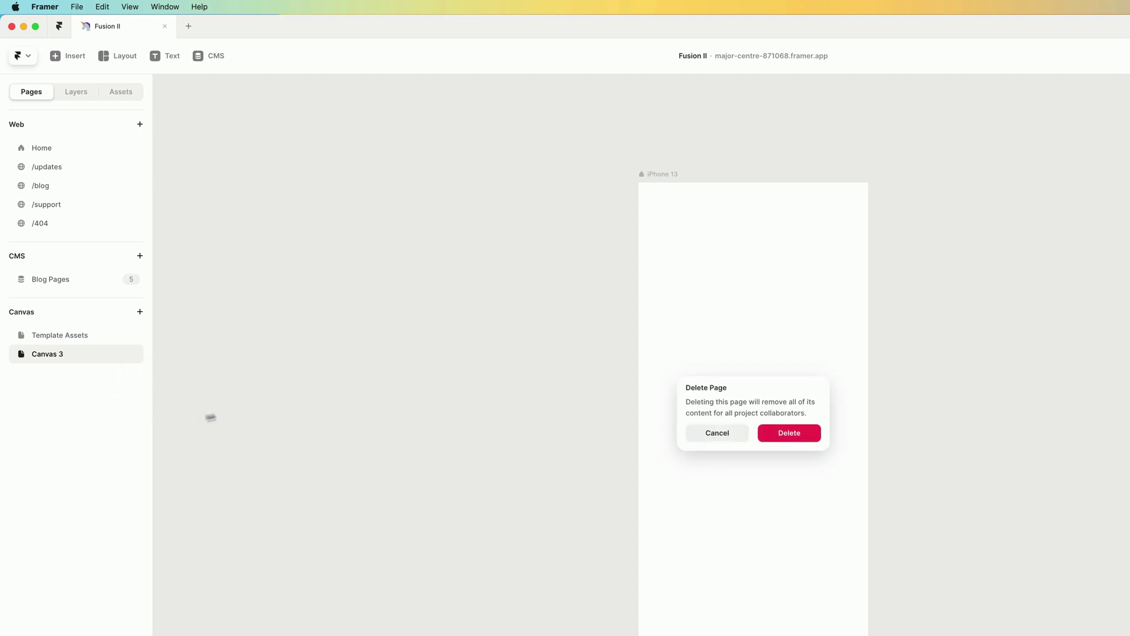
{"action": "left_click", "coordinate": [789, 434]}
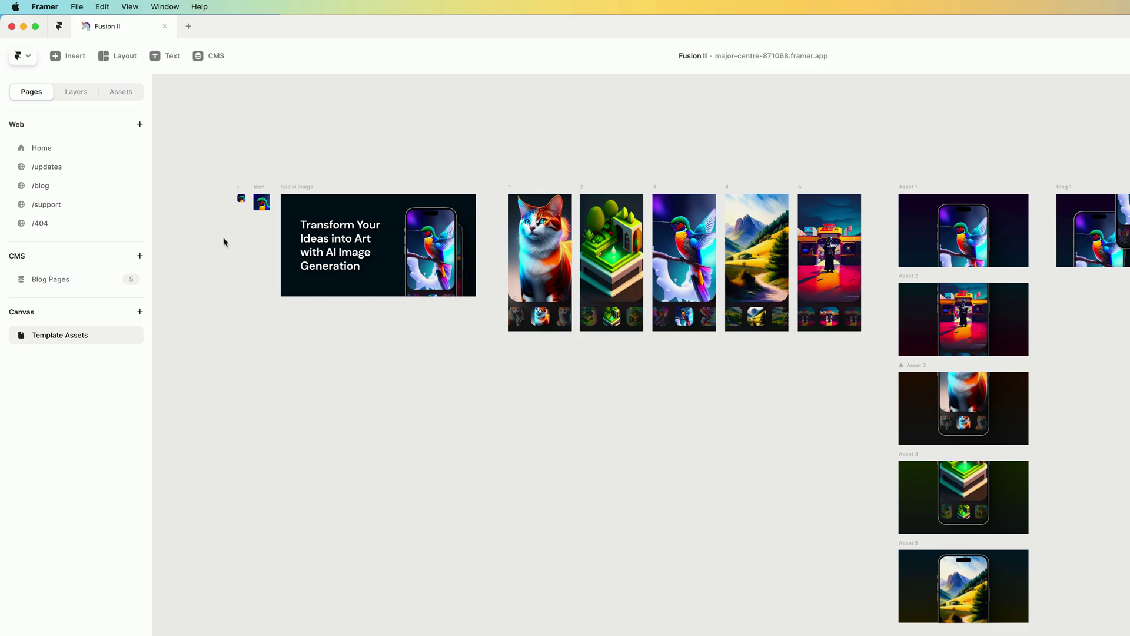
Step: Open the Home page with the Assets panel listing components and styles
{"action": "left_click", "coordinate": [123, 93]}
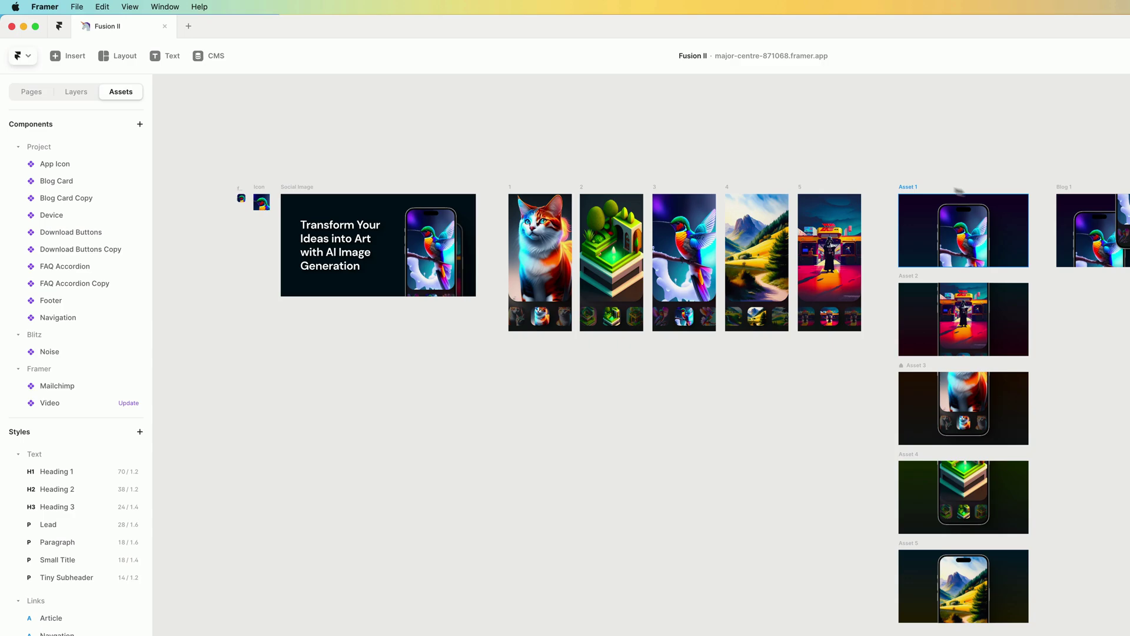
{"action": "left_click", "coordinate": [34, 95]}
{"action": "left_click", "coordinate": [42, 149]}
{"action": "left_click", "coordinate": [121, 94]}
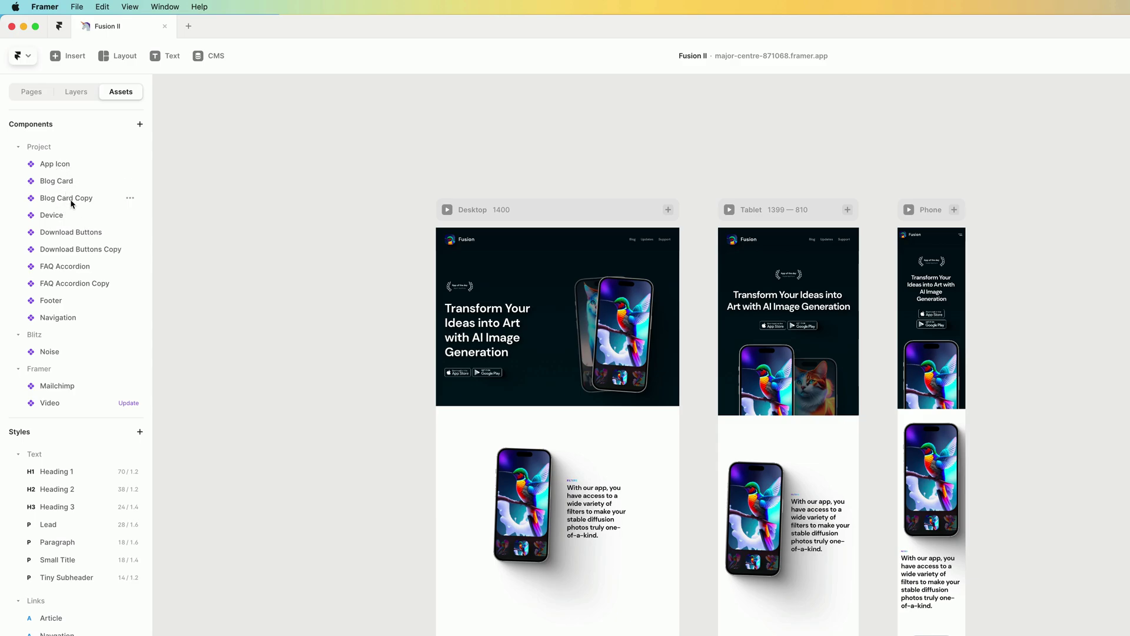
Step: Delete the Blog Card Copy, Download Buttons Copy and FAQ Accordion Copy components
{"action": "left_click", "coordinate": [131, 201]}
{"action": "left_click", "coordinate": [159, 270]}
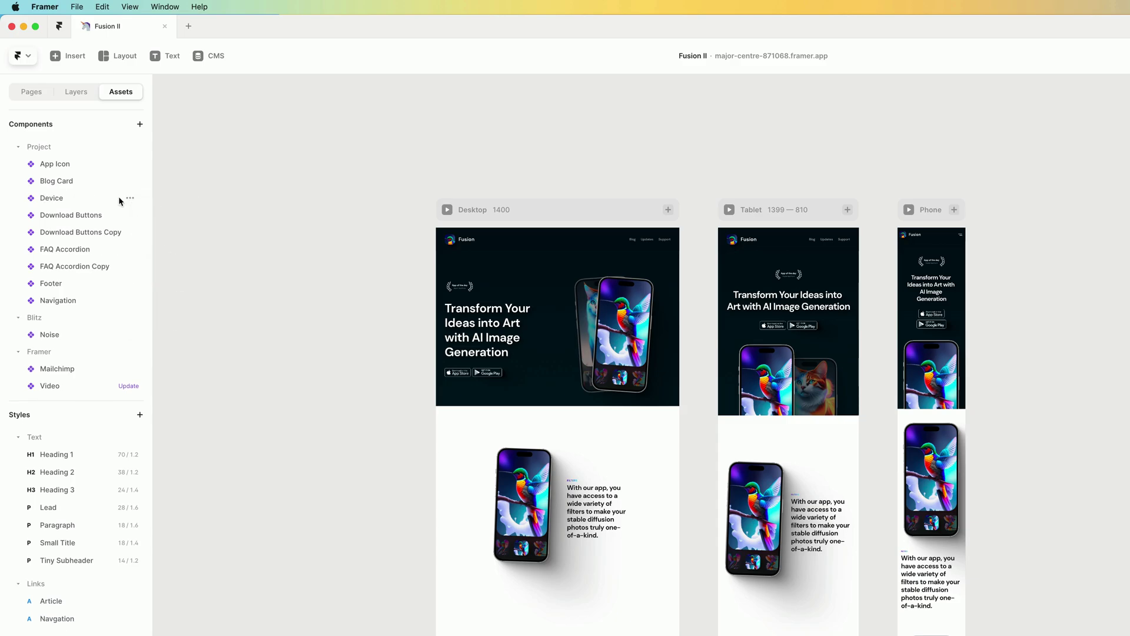
{"action": "left_click", "coordinate": [130, 233]}
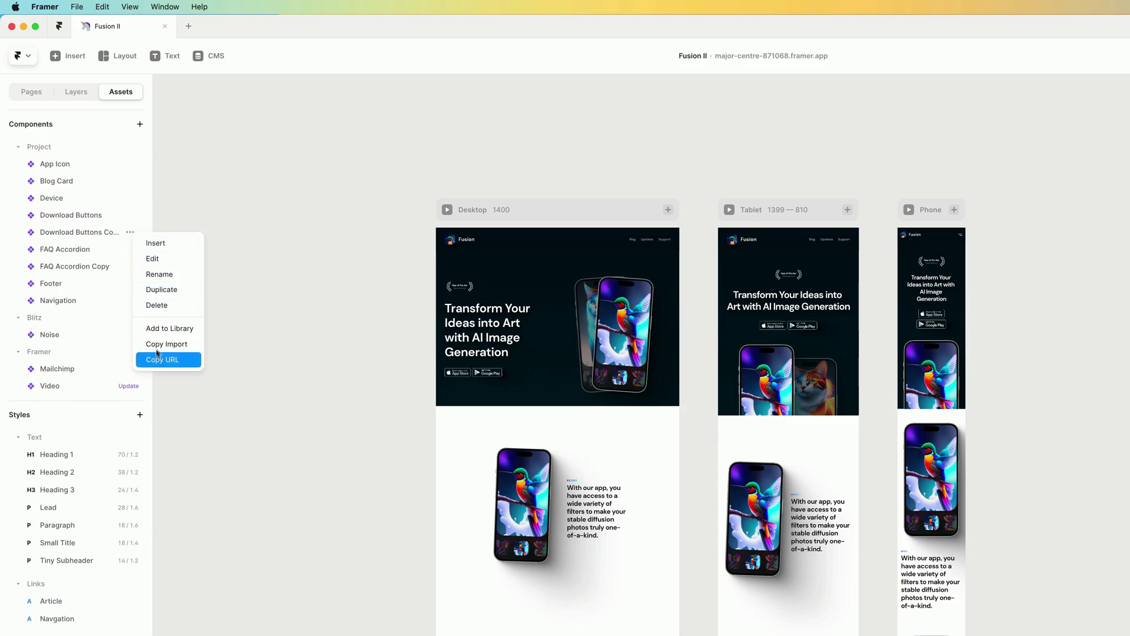
{"action": "left_click", "coordinate": [161, 305]}
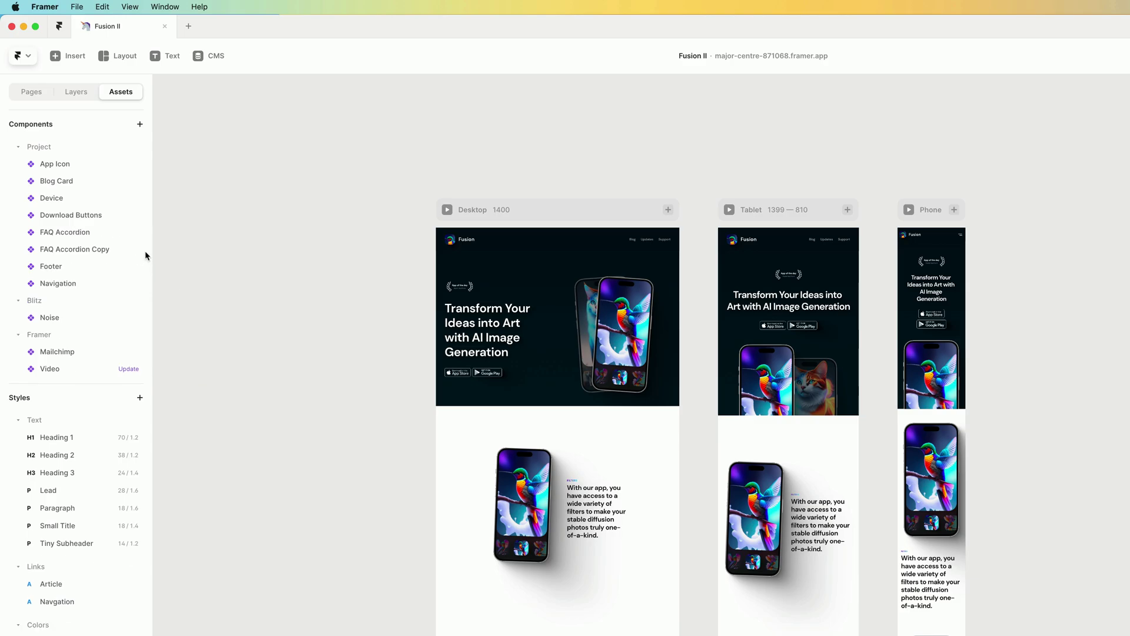
{"action": "left_click", "coordinate": [130, 249]}
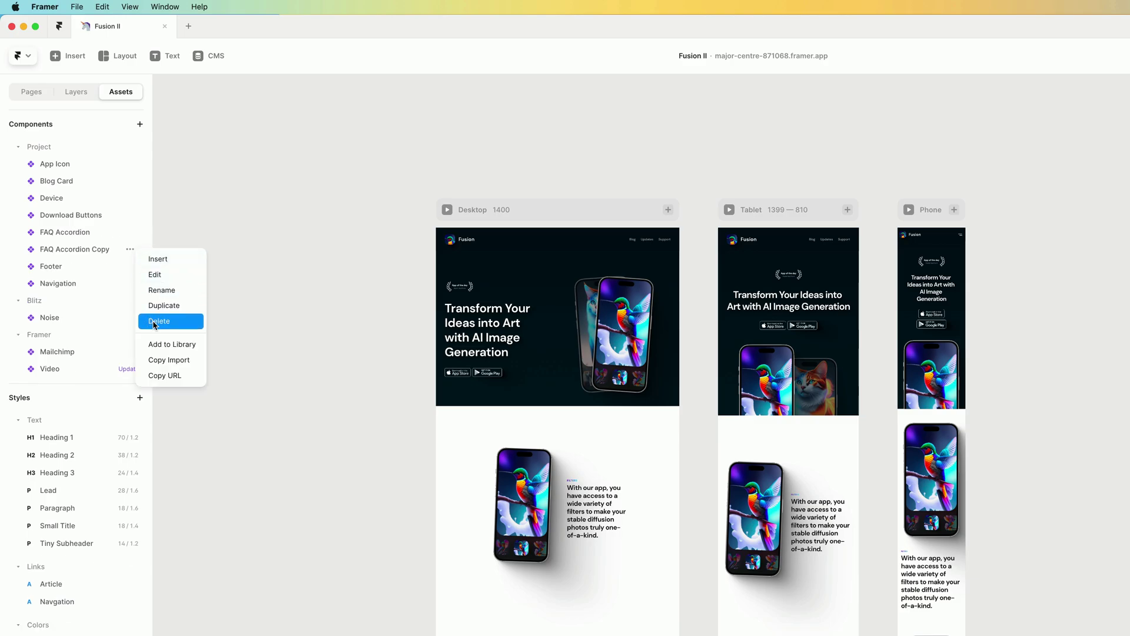
{"action": "left_click", "coordinate": [155, 322]}
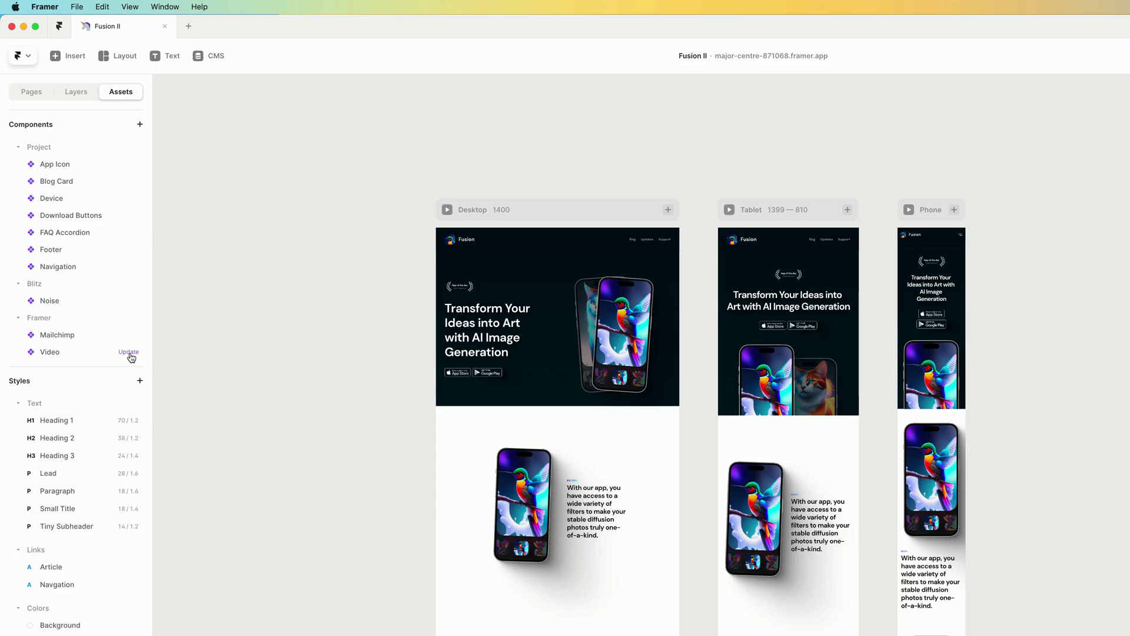
Step: Update the Video component to its latest version, then delete it
{"action": "left_click", "coordinate": [129, 352]}
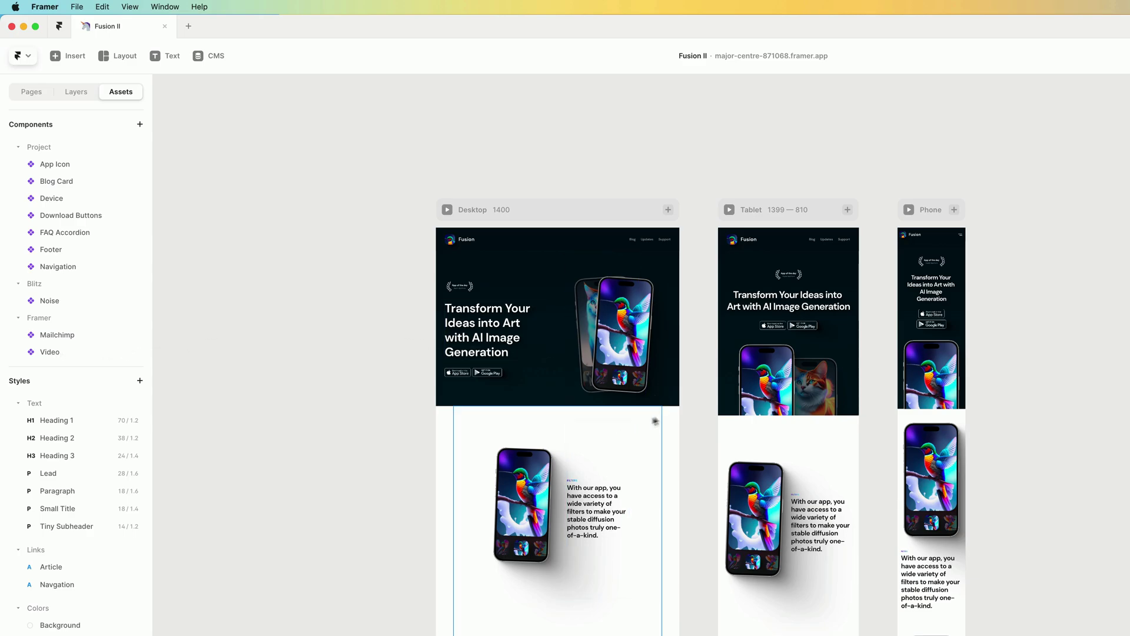
{"action": "scroll", "coordinate": [657, 415], "scroll_direction": "up", "scroll_amount": 2}
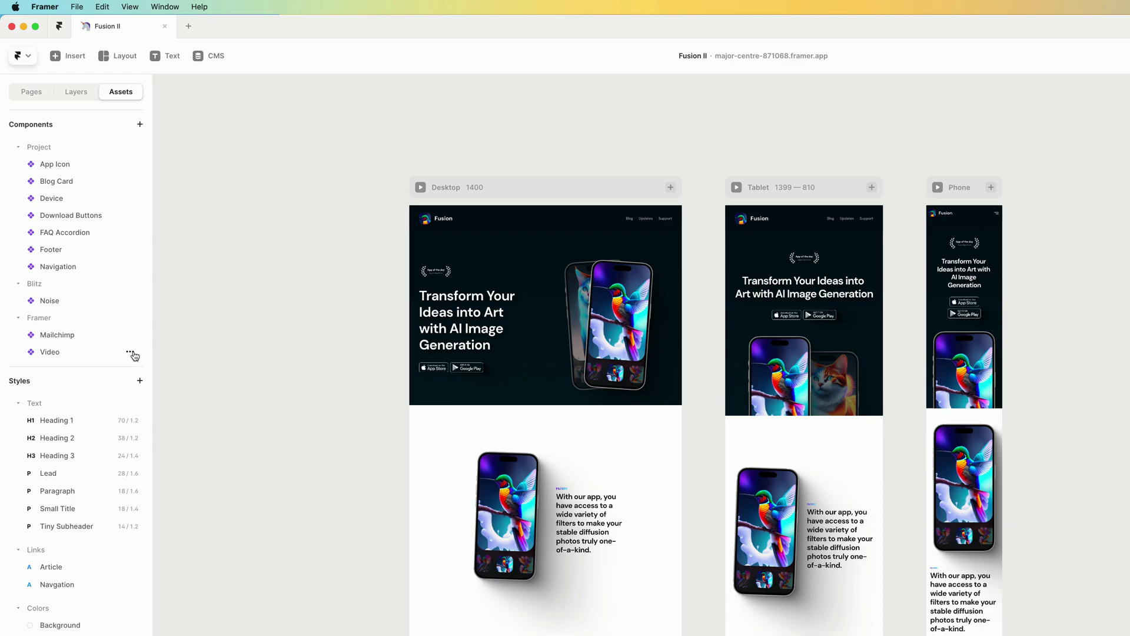
{"action": "left_click", "coordinate": [131, 353]}
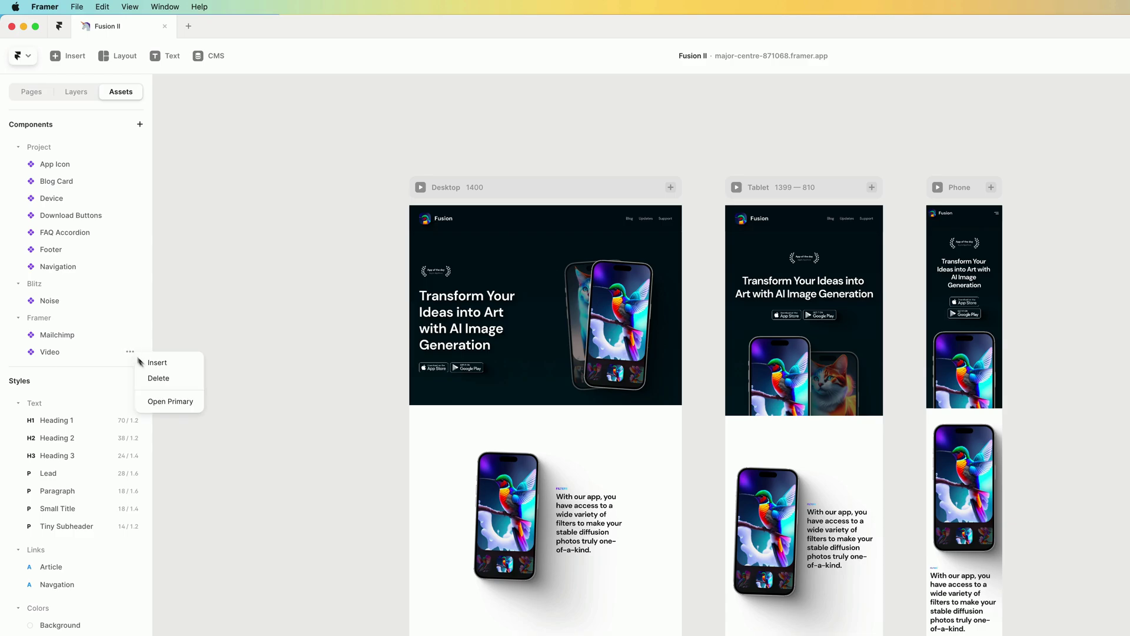
{"action": "left_click", "coordinate": [157, 380]}
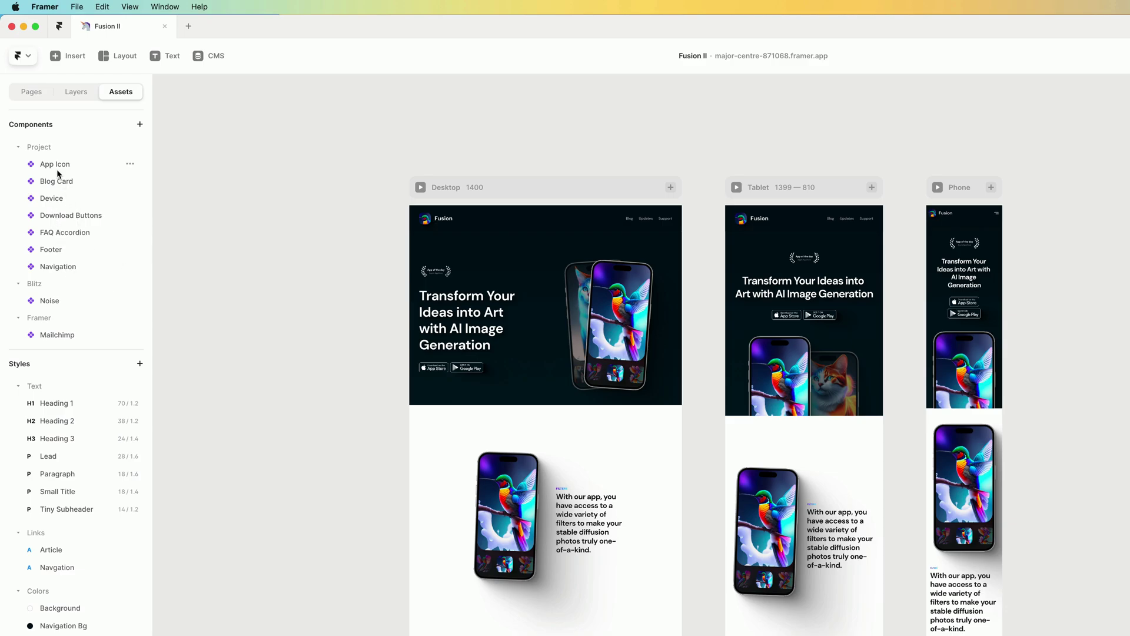
Step: Collapse the Project, Blitz and Framer component groups in Assets
{"action": "left_click", "coordinate": [39, 148]}
{"action": "left_click", "coordinate": [34, 165]}
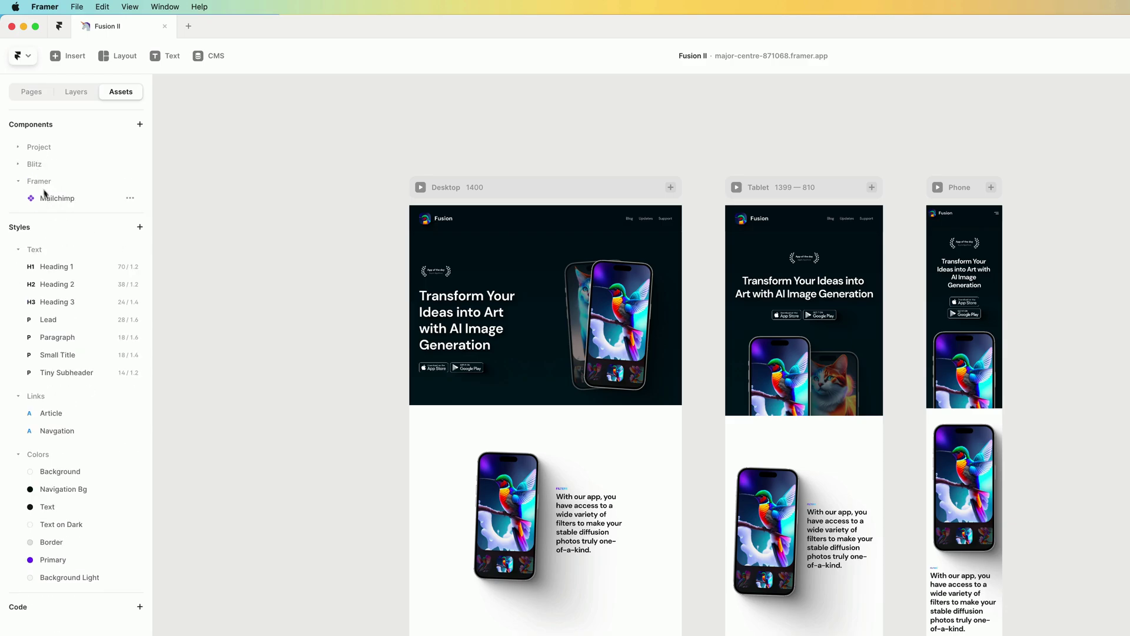
{"action": "left_click", "coordinate": [38, 182]}
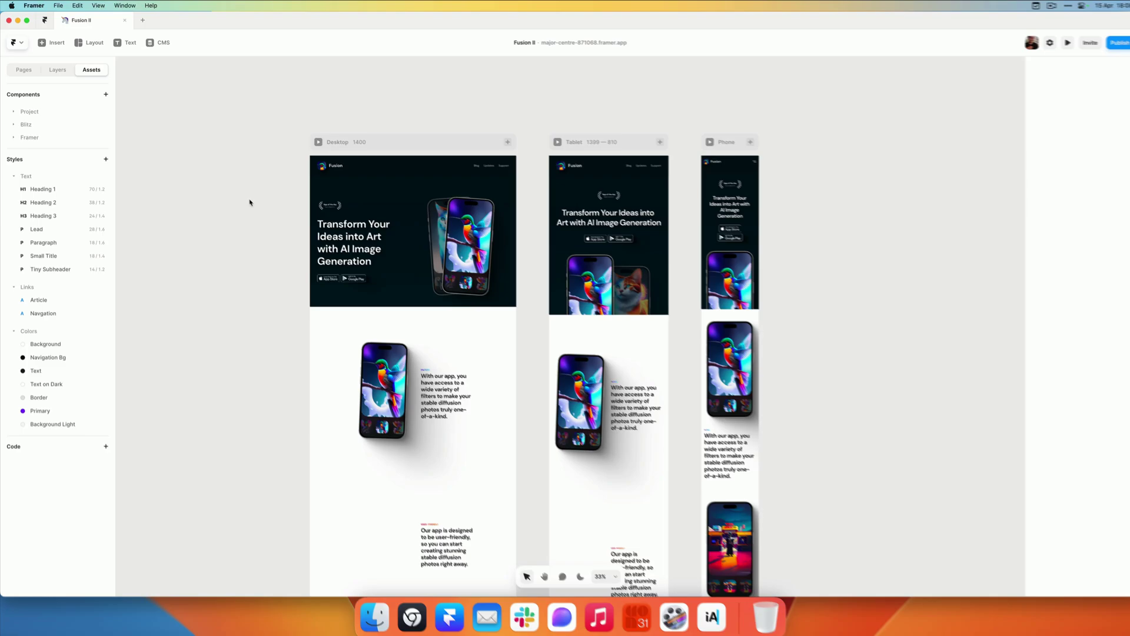
{"action": "scroll", "coordinate": [660, 124], "scroll_direction": "left", "scroll_amount": 1}
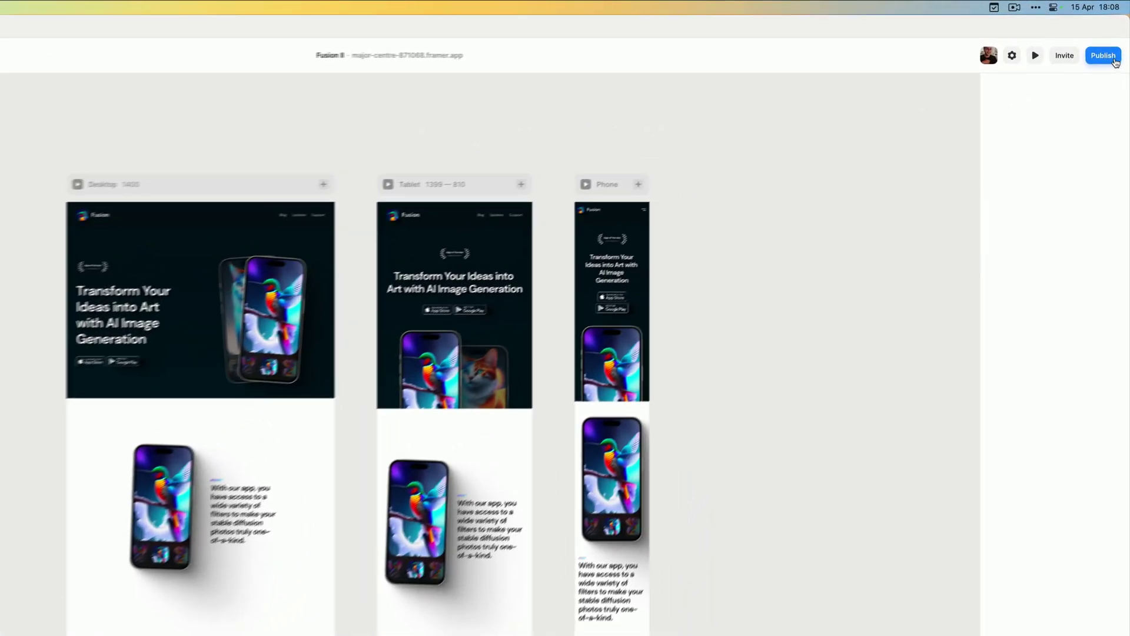
Step: Publish the site update and bring up the Latest version's Warning options
{"action": "left_click", "coordinate": [1109, 43]}
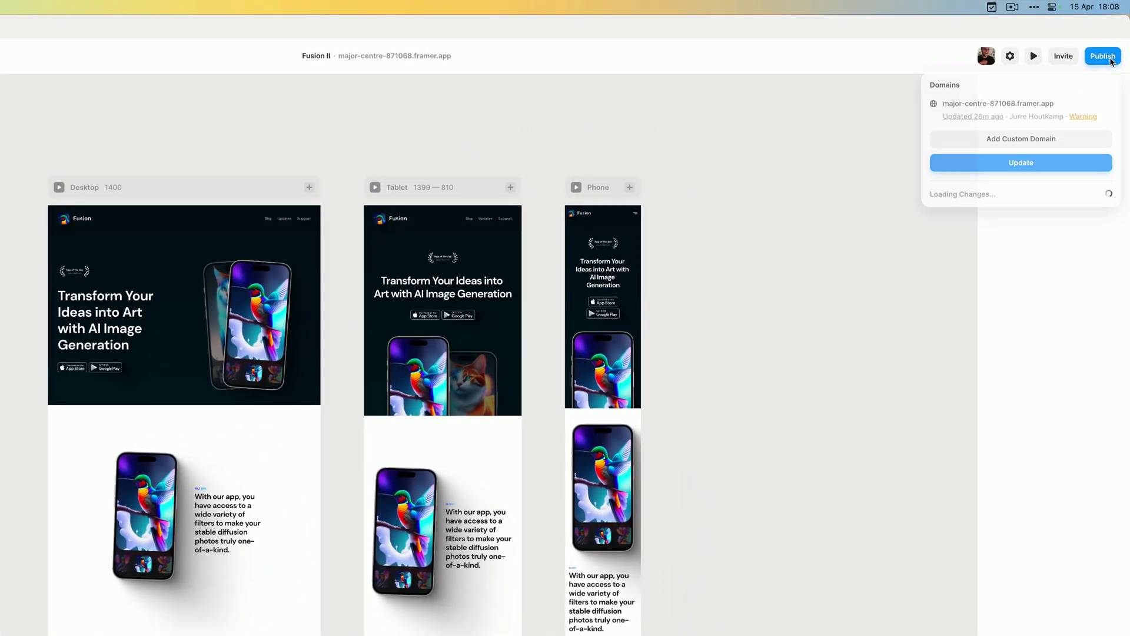
{"action": "left_click", "coordinate": [1004, 160]}
{"action": "left_click", "coordinate": [743, 152]}
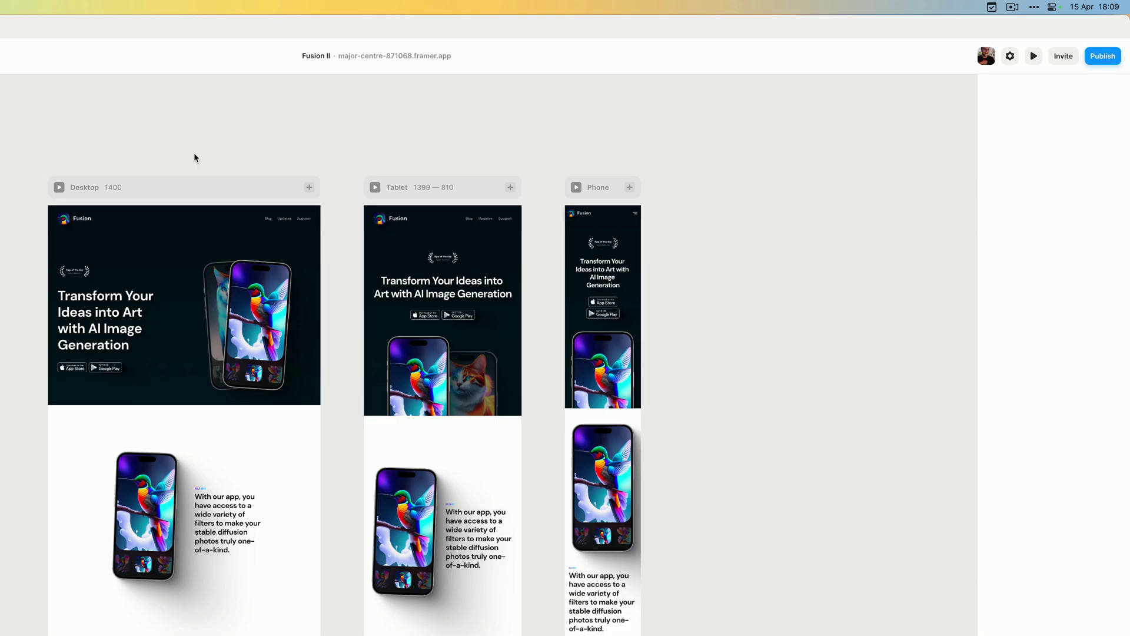
{"action": "left_click", "coordinate": [1103, 56]}
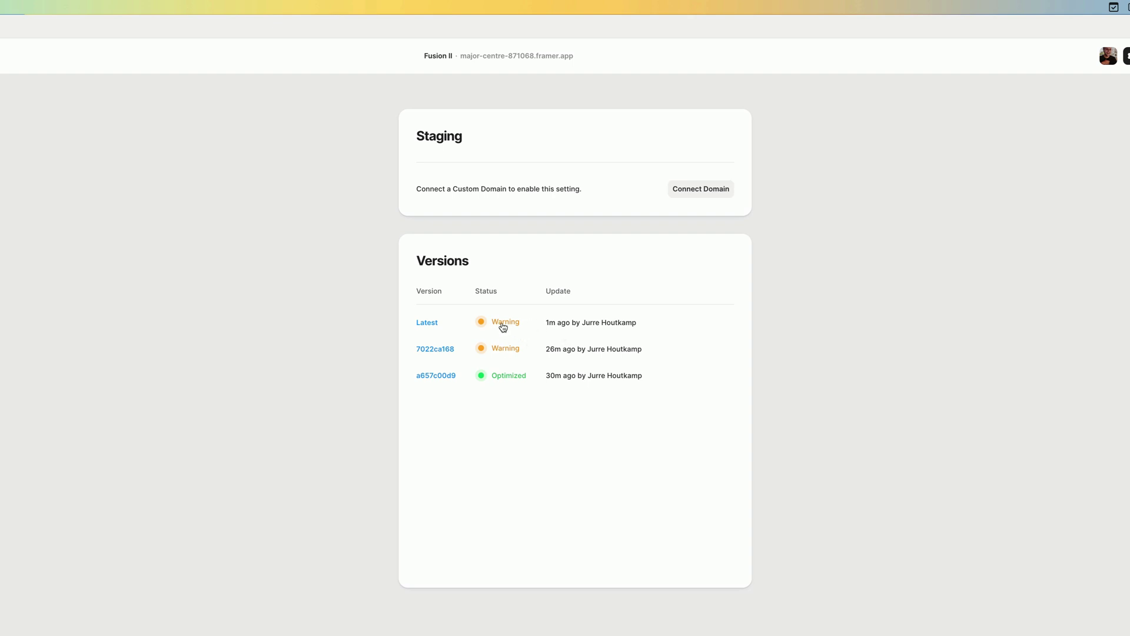
{"action": "left_click", "coordinate": [504, 325]}
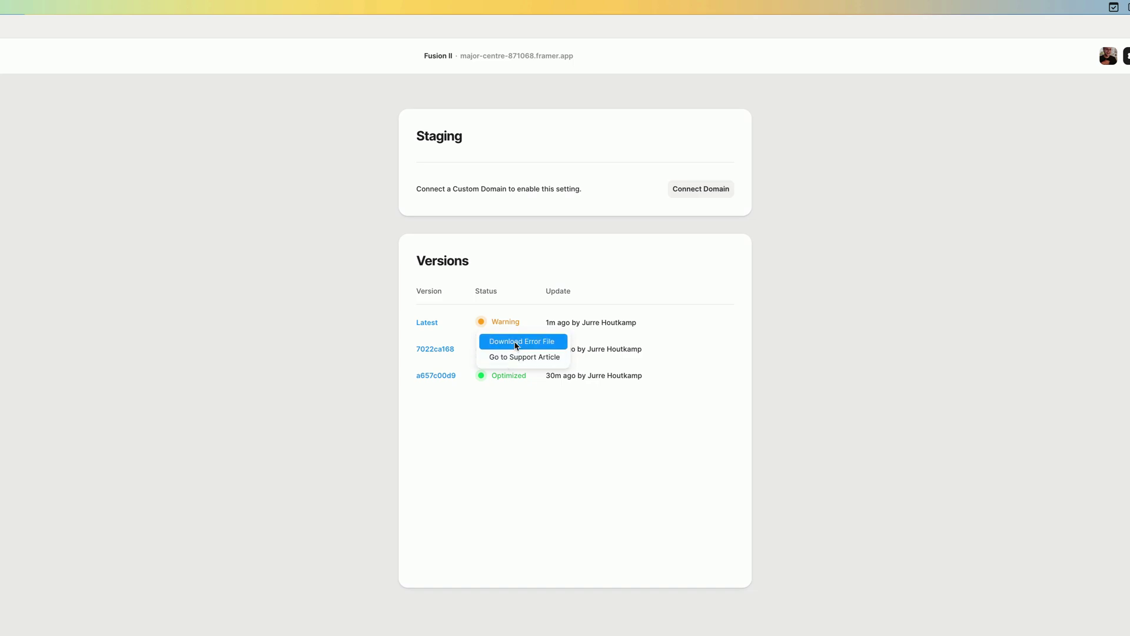
Step: Save the errors.txt report to Downloads and preview it with Quick Look
{"action": "left_click", "coordinate": [518, 348]}
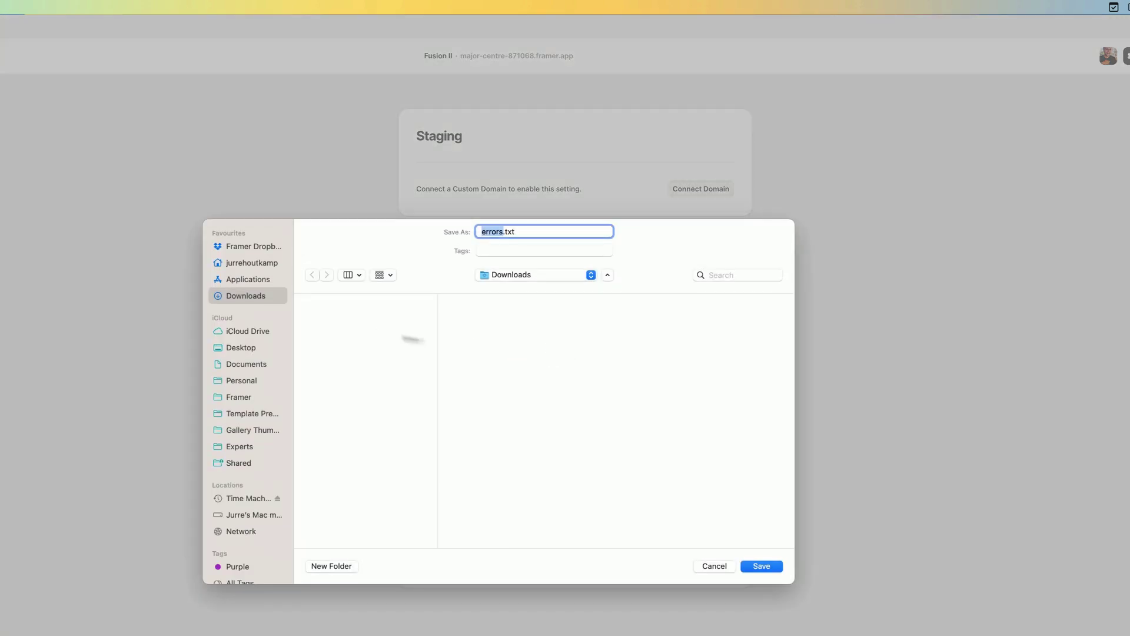
{"action": "left_click", "coordinate": [774, 567]}
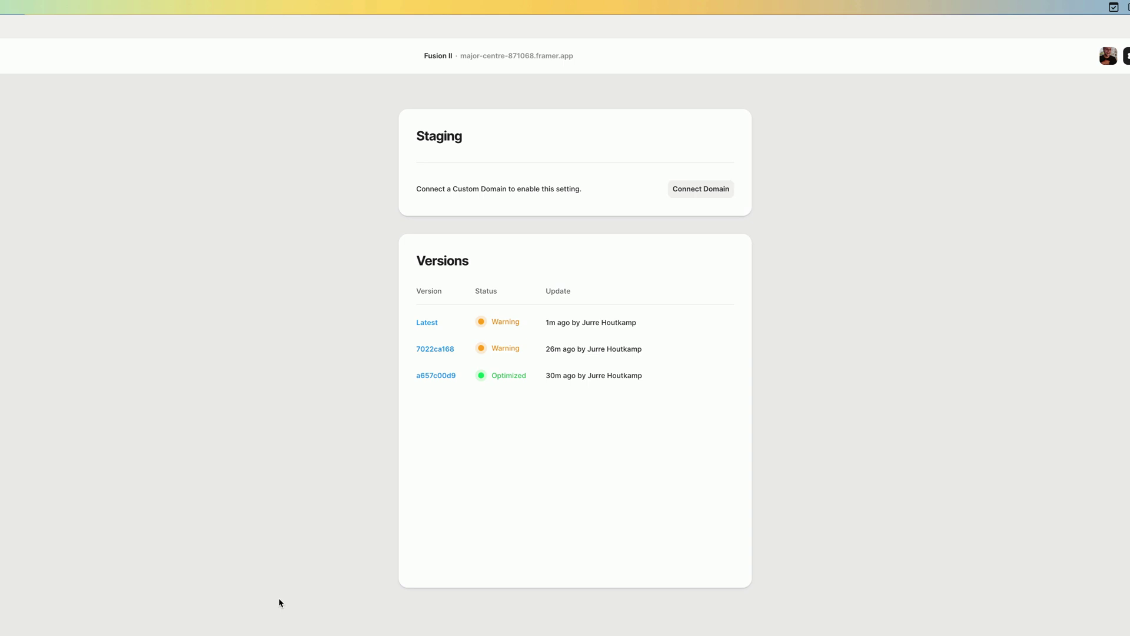
{"action": "left_click", "coordinate": [133, 268]}
{"action": "key", "text": "space"}
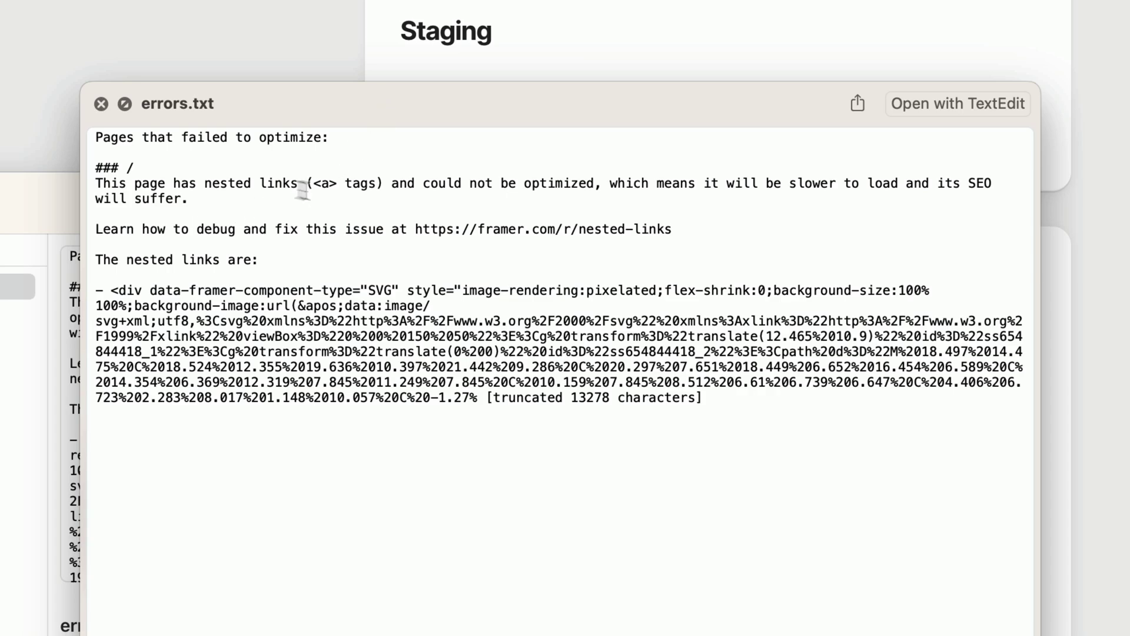
{"action": "left_click", "coordinate": [101, 104]}
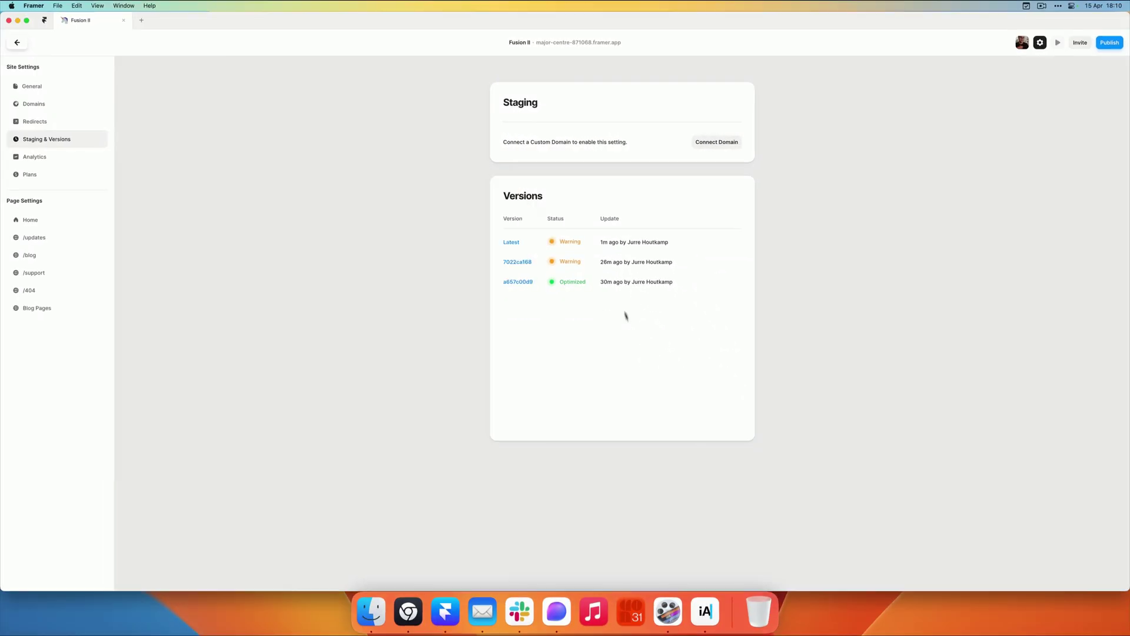
Step: Dismiss the warning options and leave site settings for the editor canvas
{"action": "left_click", "coordinate": [569, 243]}
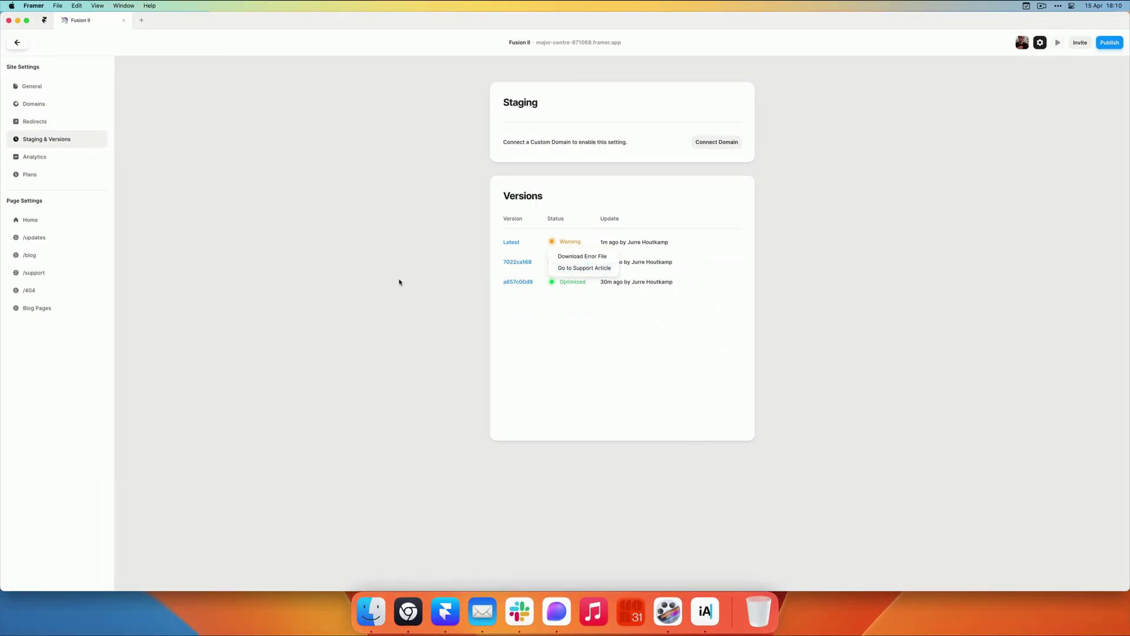
{"action": "left_click", "coordinate": [412, 294]}
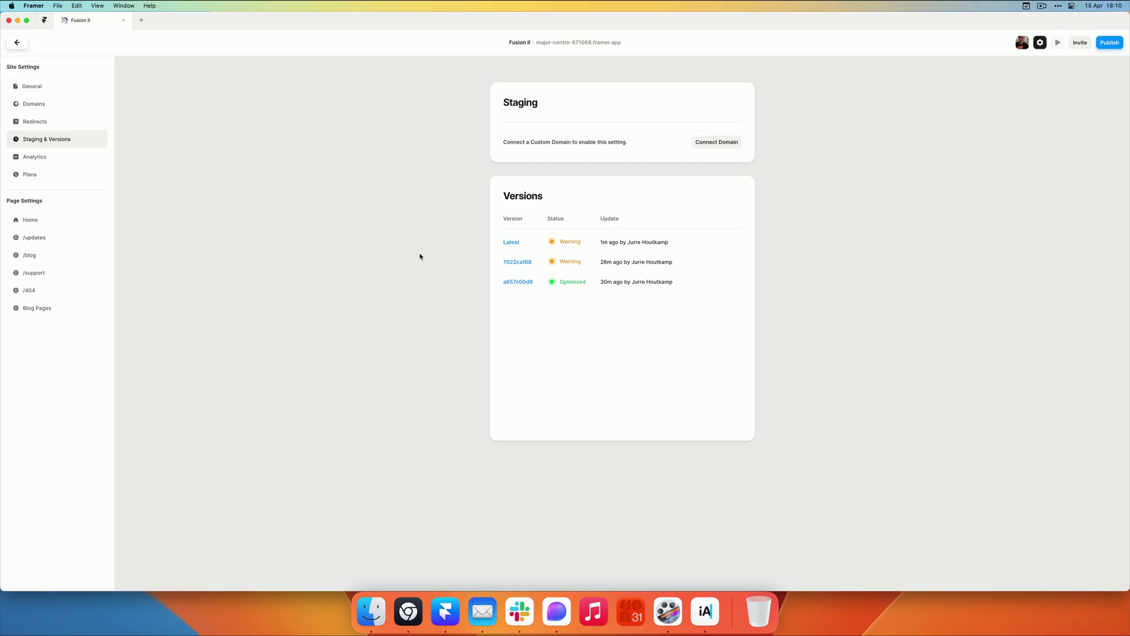
{"action": "left_click", "coordinate": [19, 43]}
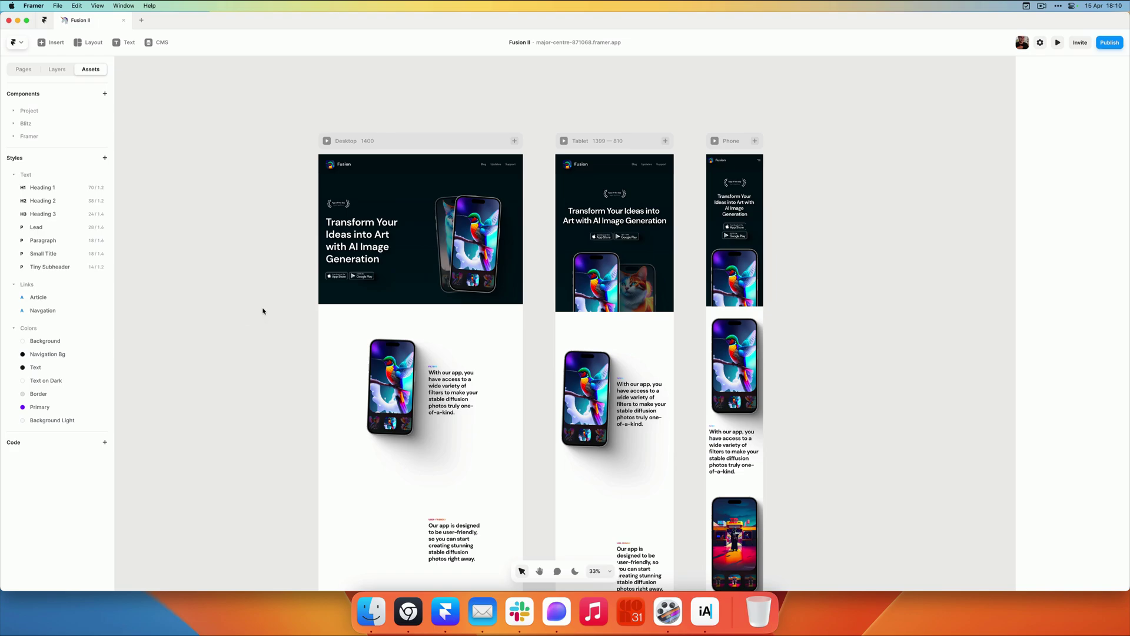
Step: Select the App Store download button on Home and inspect its link URL
{"action": "left_click", "coordinate": [20, 70]}
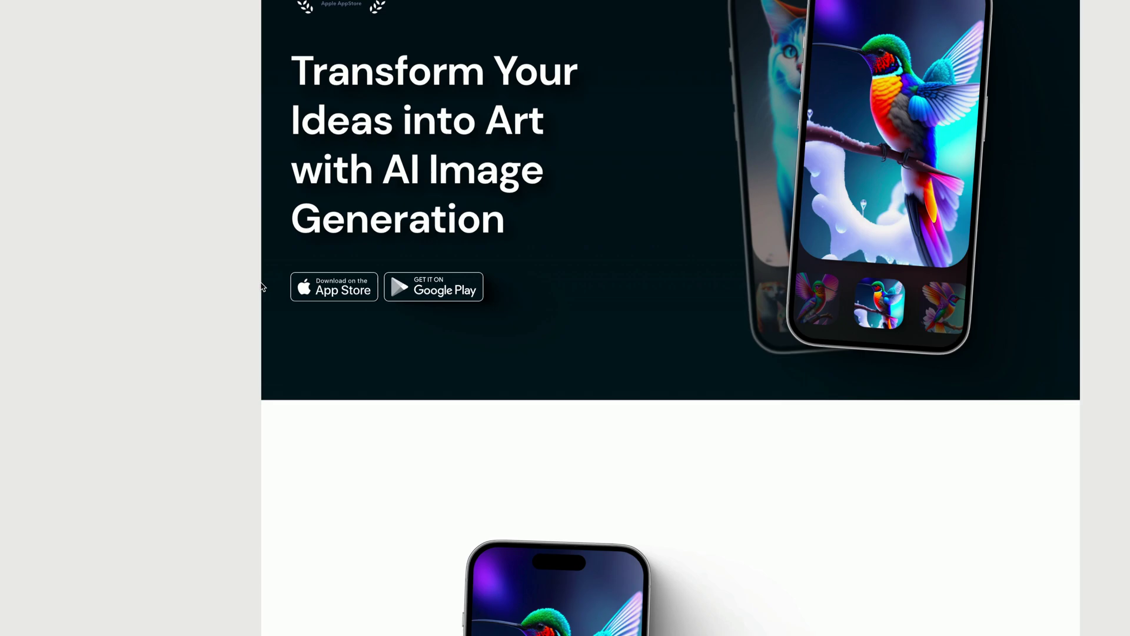
{"action": "left_click", "coordinate": [314, 292]}
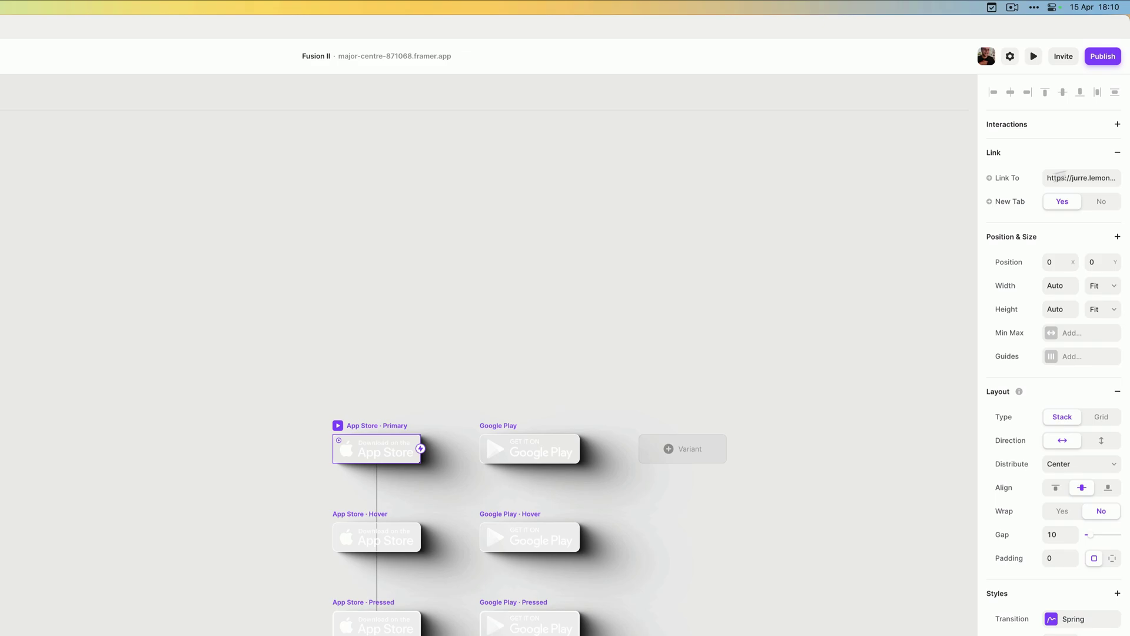
{"action": "left_click", "coordinate": [1071, 177]}
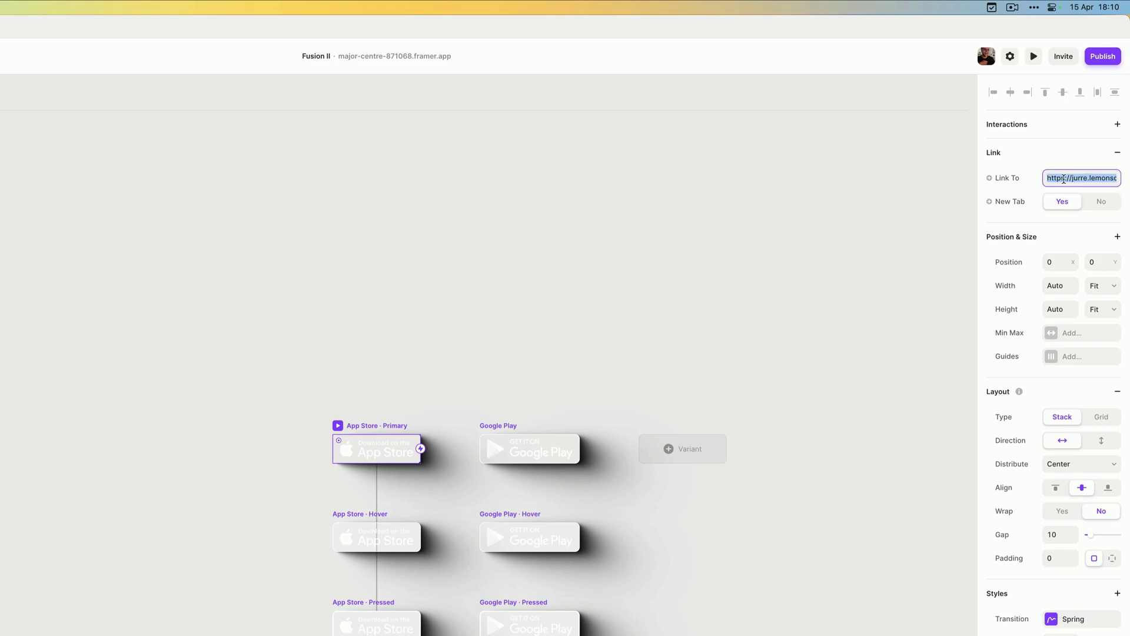
{"action": "left_click", "coordinate": [1101, 178]}
{"action": "key", "text": "super+a"}
{"action": "key", "text": "Escape"}
{"action": "left_click", "coordinate": [112, 282]}
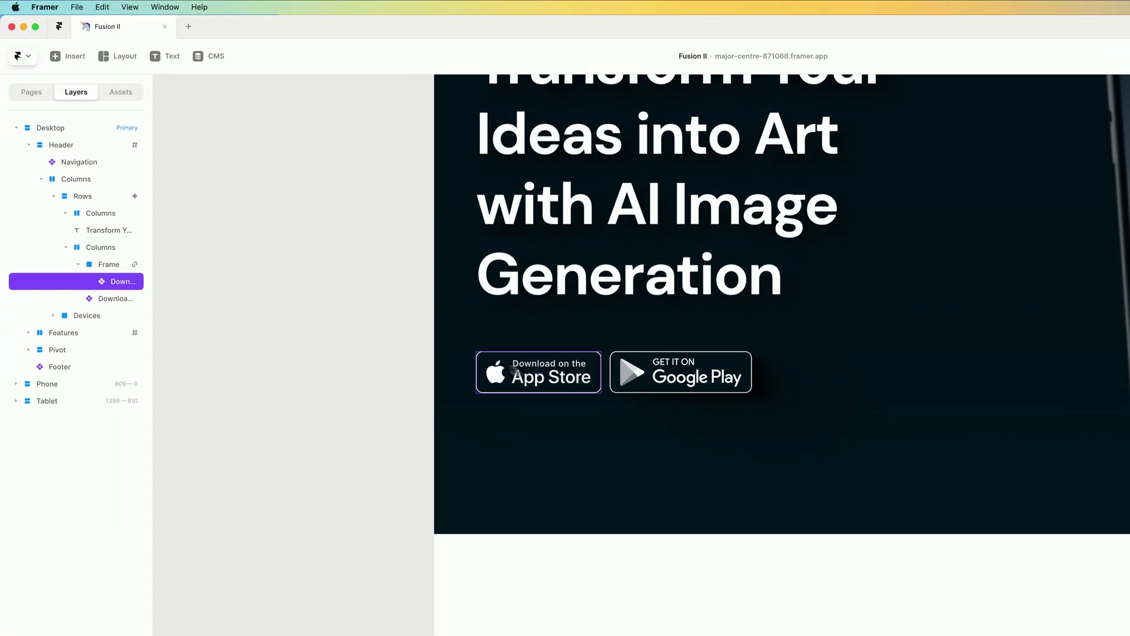
Step: Remove the Frame wrapping the App Store button, zoom out, and publish the update
{"action": "left_click", "coordinate": [109, 264]}
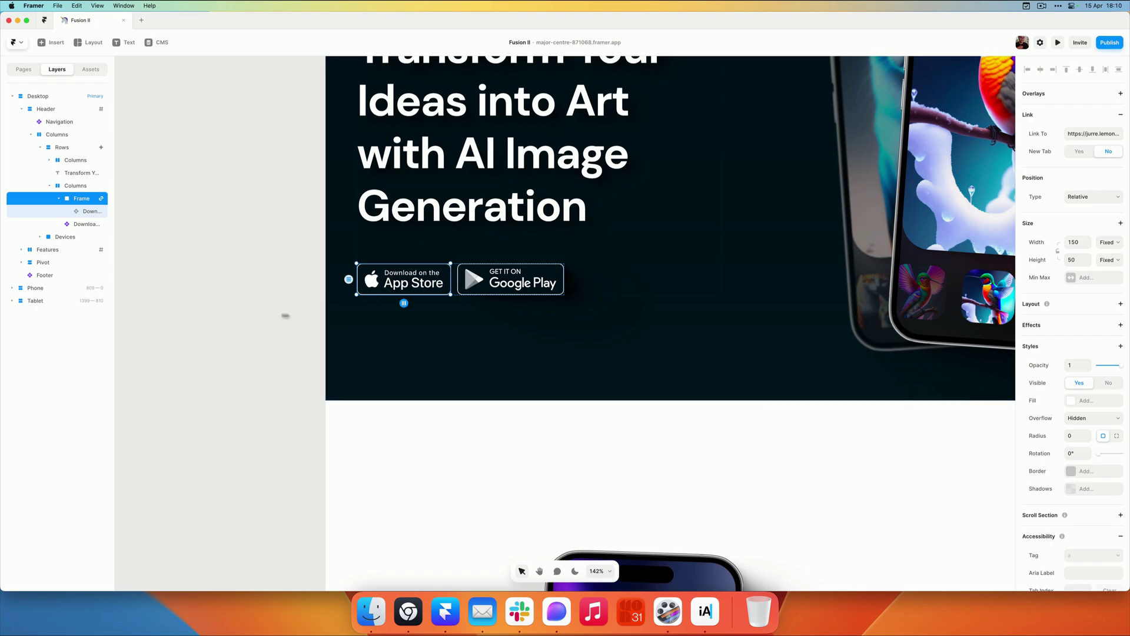
{"action": "left_click", "coordinate": [285, 316]}
{"action": "left_click", "coordinate": [376, 286]}
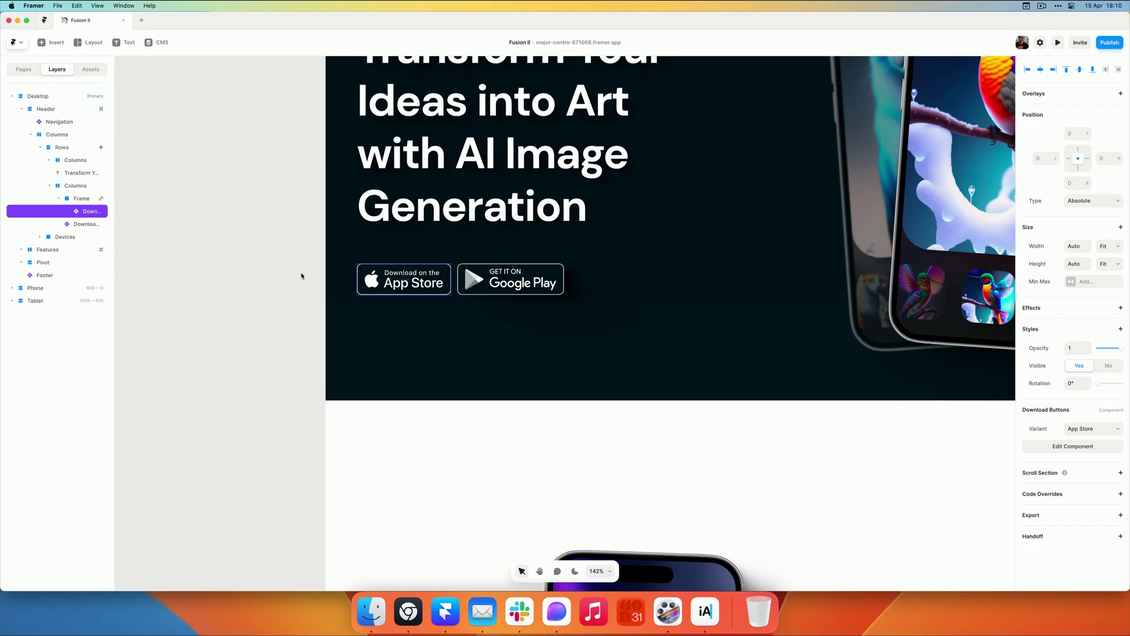
{"action": "left_click", "coordinate": [86, 200]}
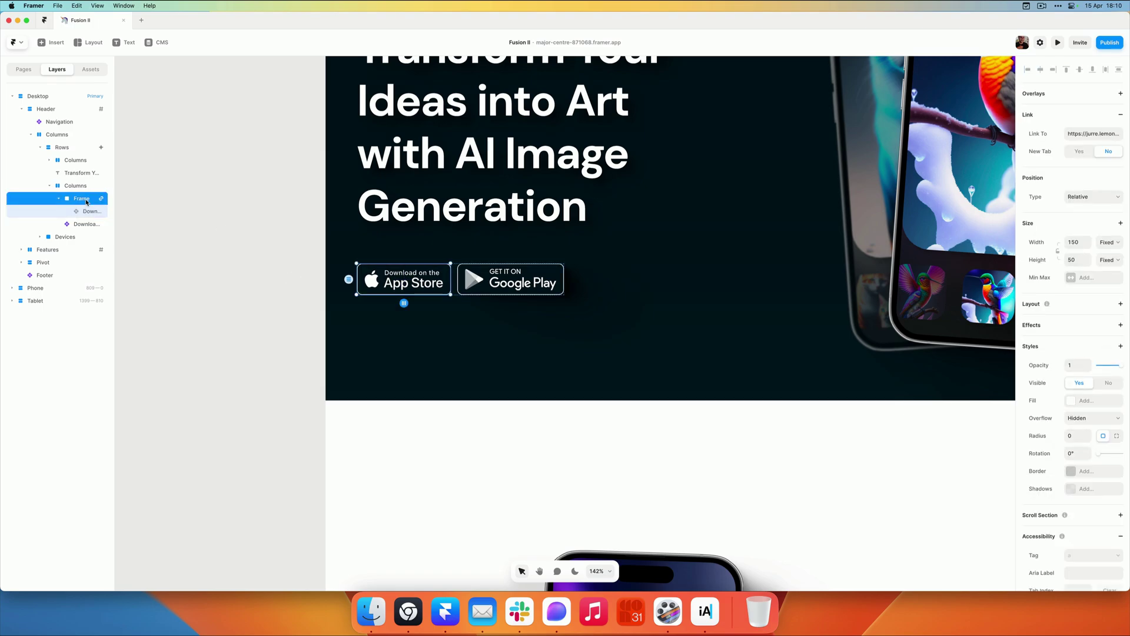
{"action": "key", "text": "super+z"}
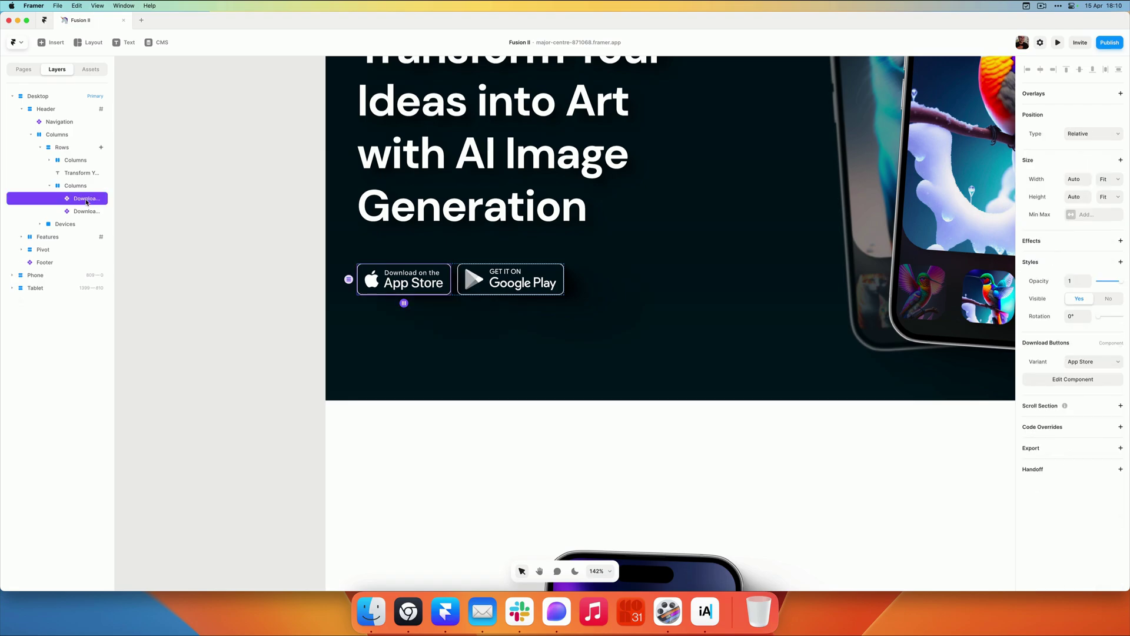
{"action": "key", "text": "shift+1"}
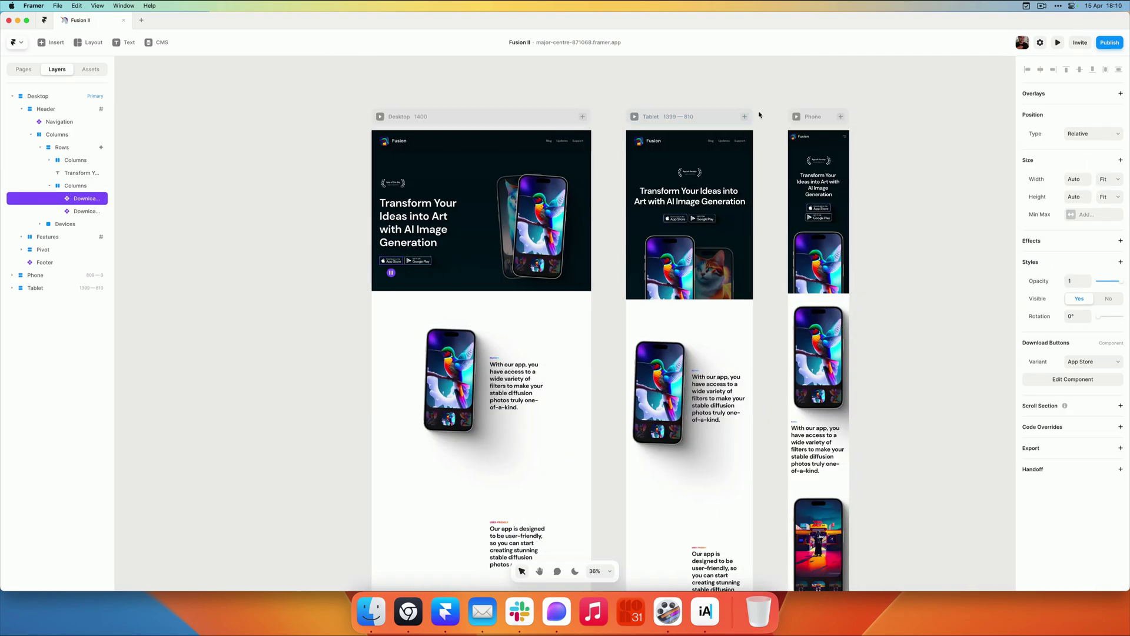
{"action": "left_click", "coordinate": [1102, 43]}
{"action": "left_click", "coordinate": [1049, 121]}
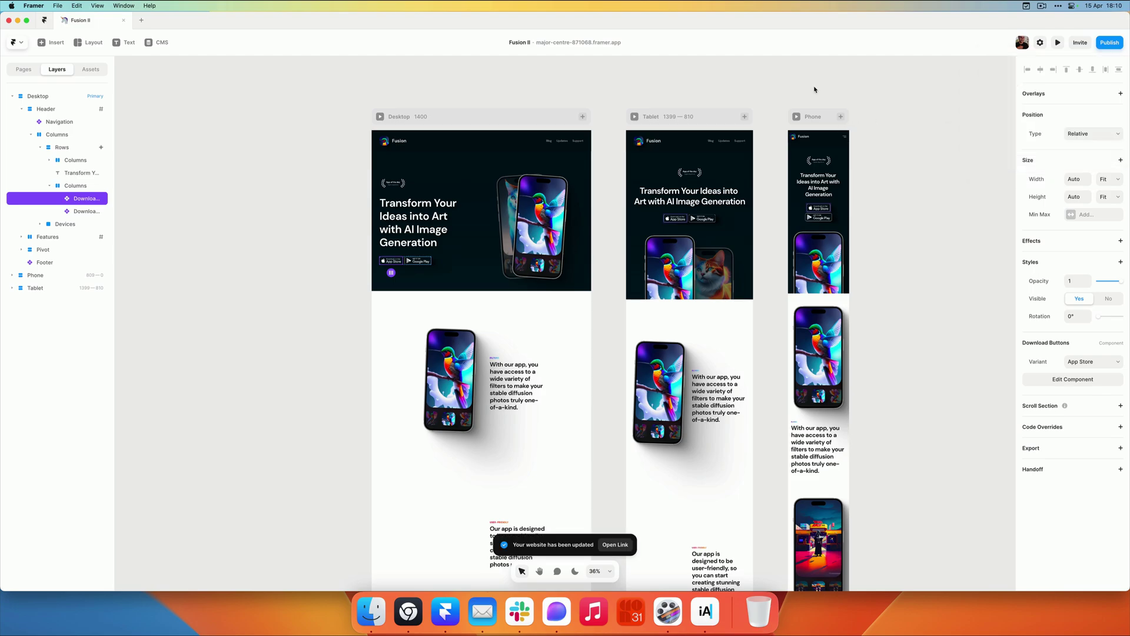
Step: Check the published versions, then review the Fusion site title and description in General settings
{"action": "left_click", "coordinate": [1040, 43]}
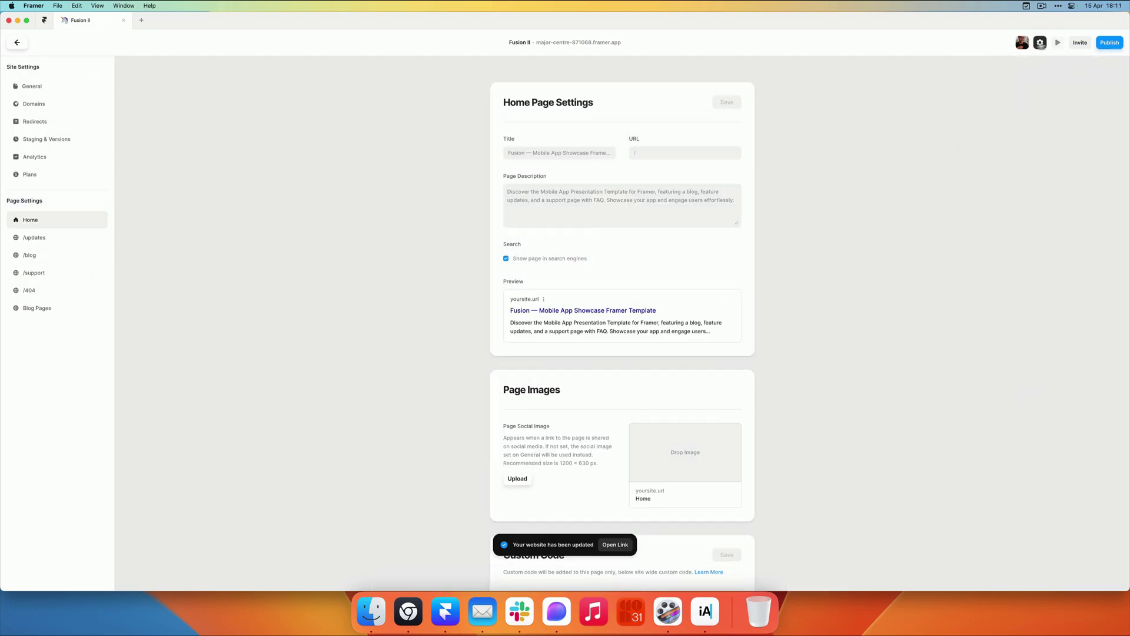
{"action": "left_click", "coordinate": [60, 140]}
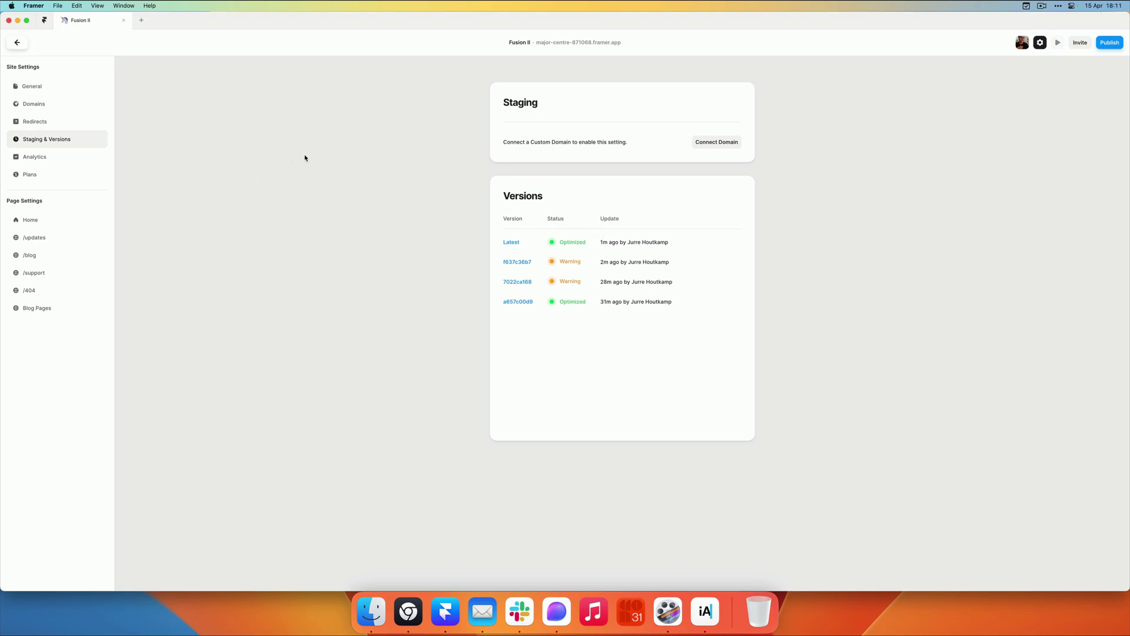
{"action": "left_click", "coordinate": [33, 86]}
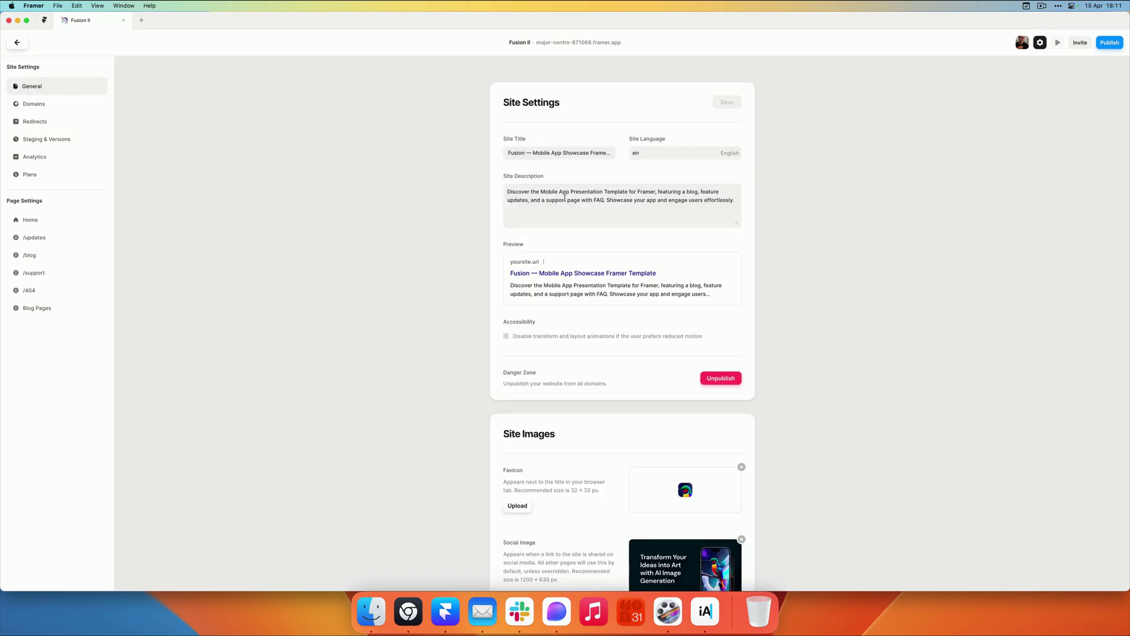
{"action": "left_click_drag", "start_coordinate": [508, 191], "coordinate": [540, 192]}
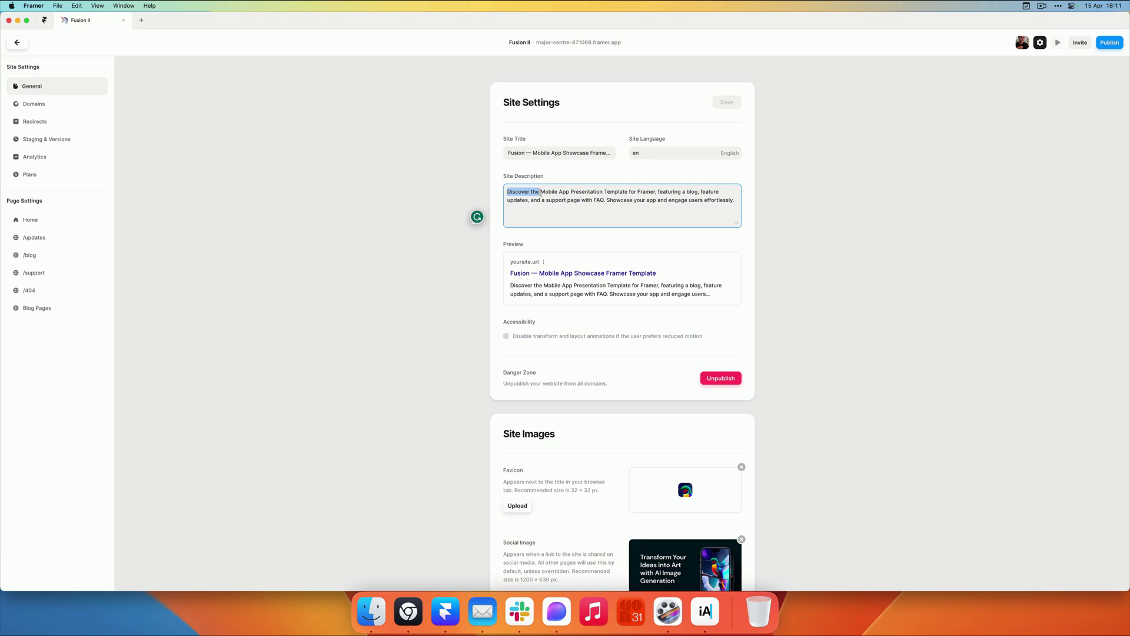
{"action": "left_click_drag", "start_coordinate": [508, 154], "coordinate": [663, 157]}
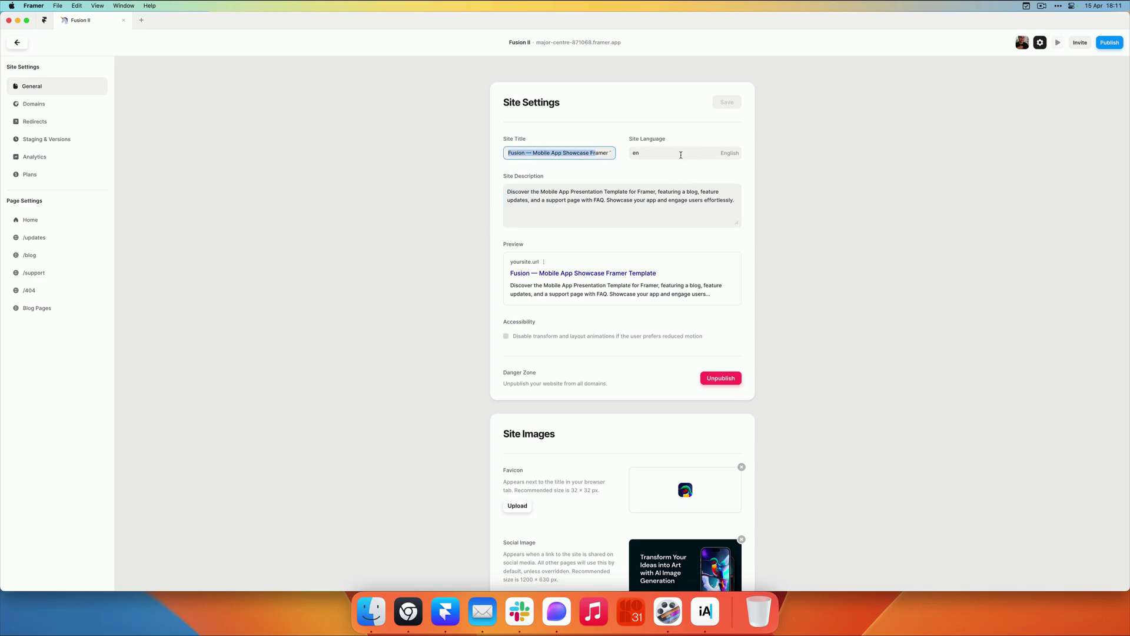
{"action": "left_click", "coordinate": [589, 209]}
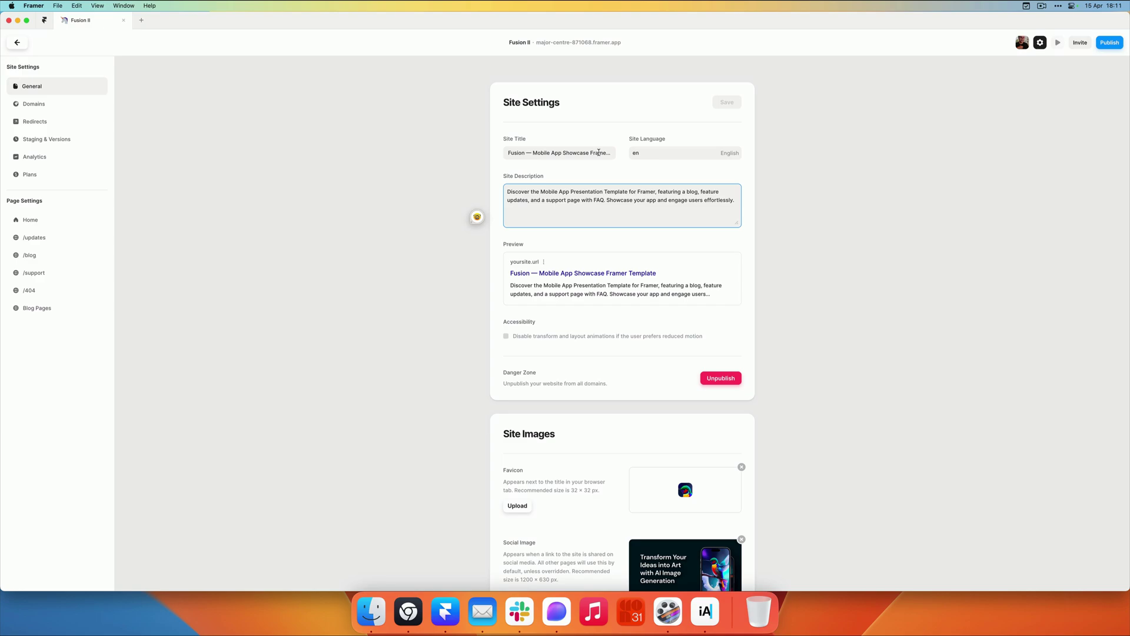
{"action": "left_click", "coordinate": [524, 153]}
{"action": "left_click", "coordinate": [695, 210]}
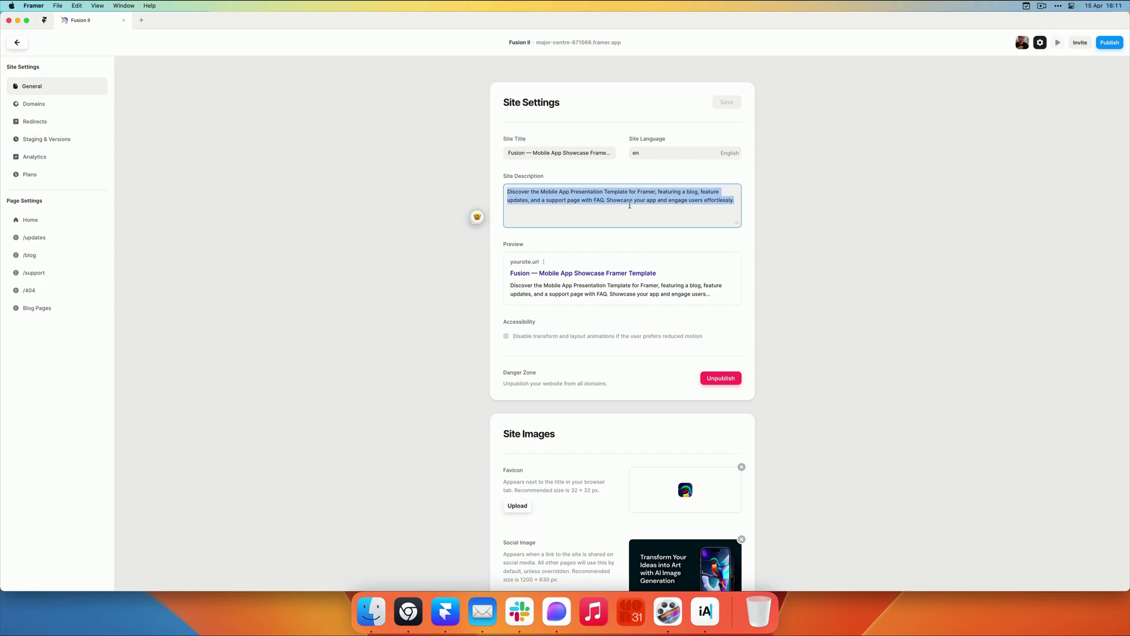
{"action": "scroll", "coordinate": [562, 247], "scroll_direction": "down", "scroll_amount": 5}
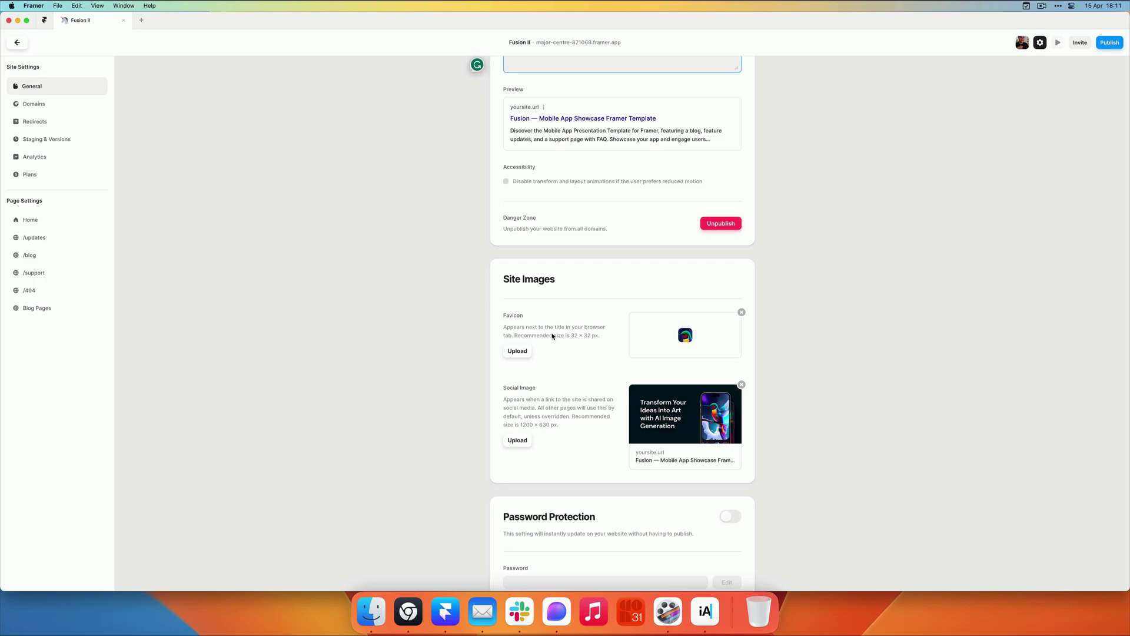
{"action": "key", "text": "super+a"}
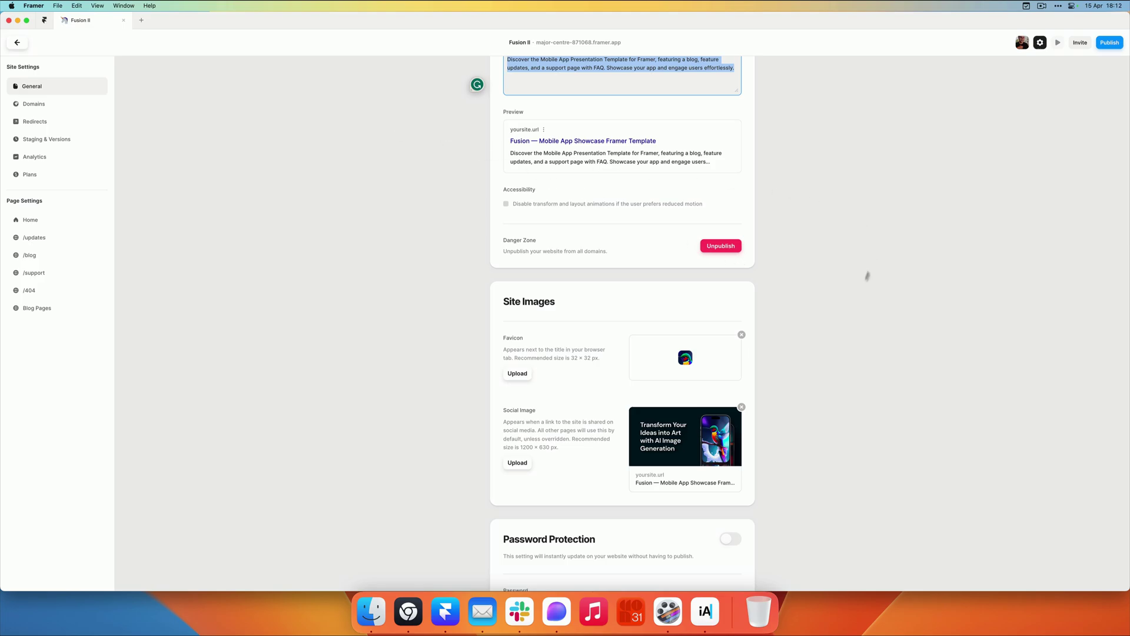
{"action": "scroll", "coordinate": [867, 276], "scroll_direction": "down", "scroll_amount": 1}
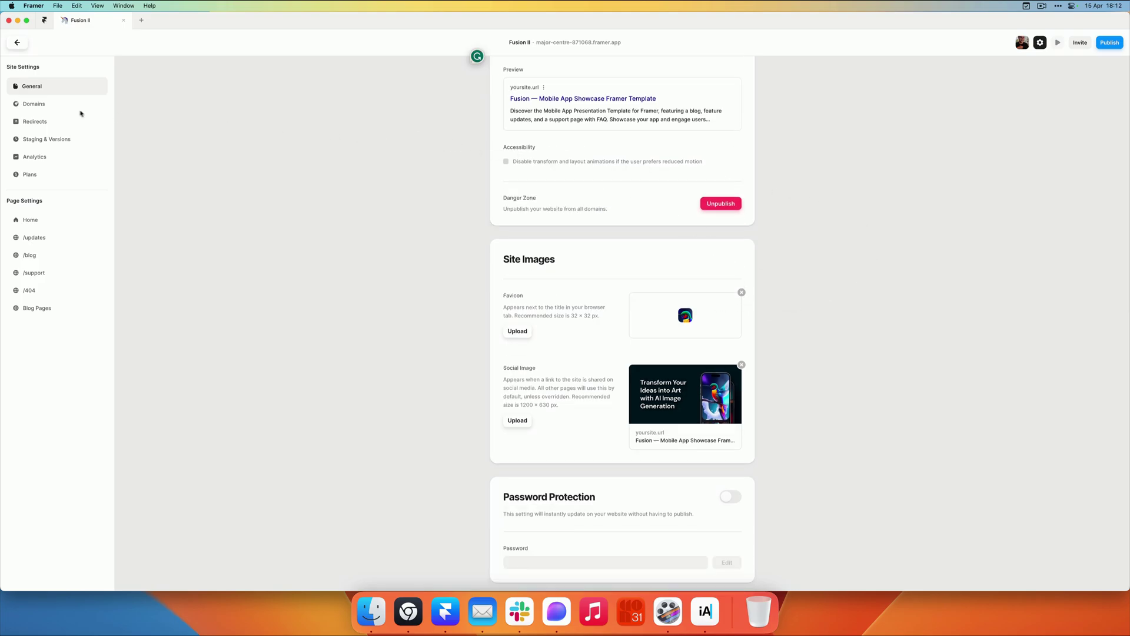
{"action": "scroll", "coordinate": [399, 177], "scroll_direction": "up", "scroll_amount": 3}
Step: Claim the free subdomain fusion2.framer.website in the Domains settings
{"action": "left_click", "coordinate": [31, 106]}
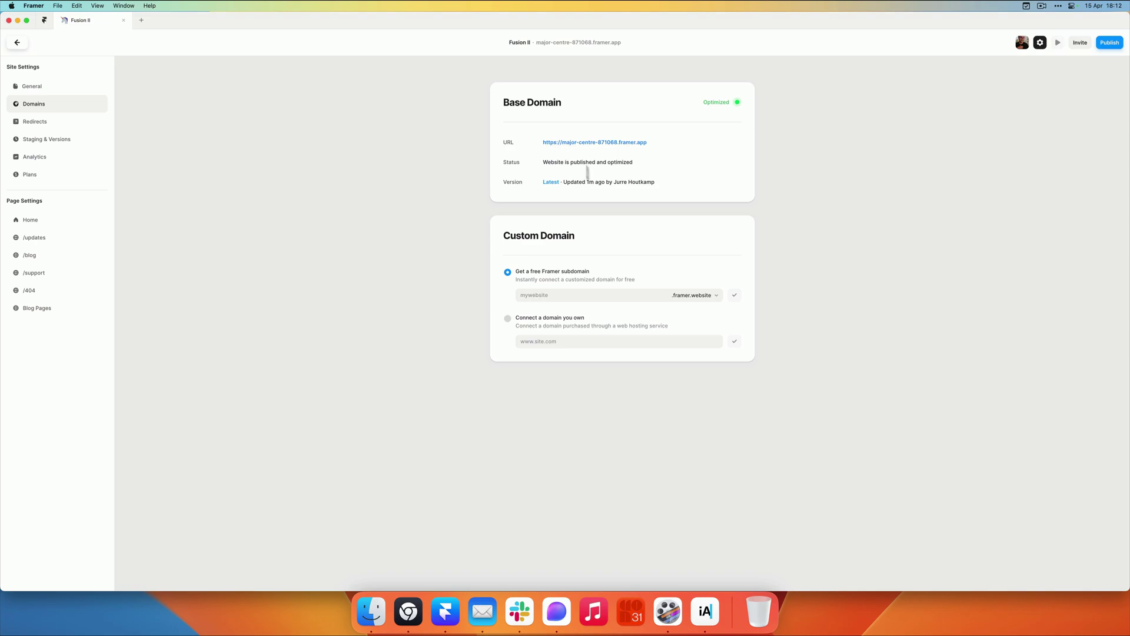
{"action": "left_click", "coordinate": [572, 295]}
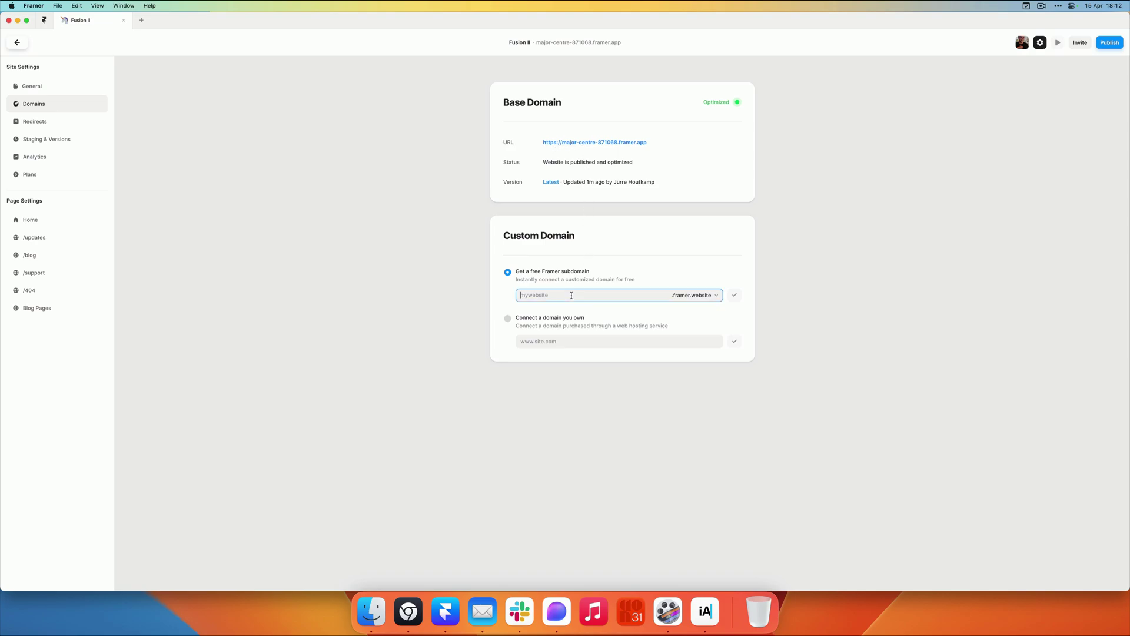
{"action": "left_click", "coordinate": [713, 298]}
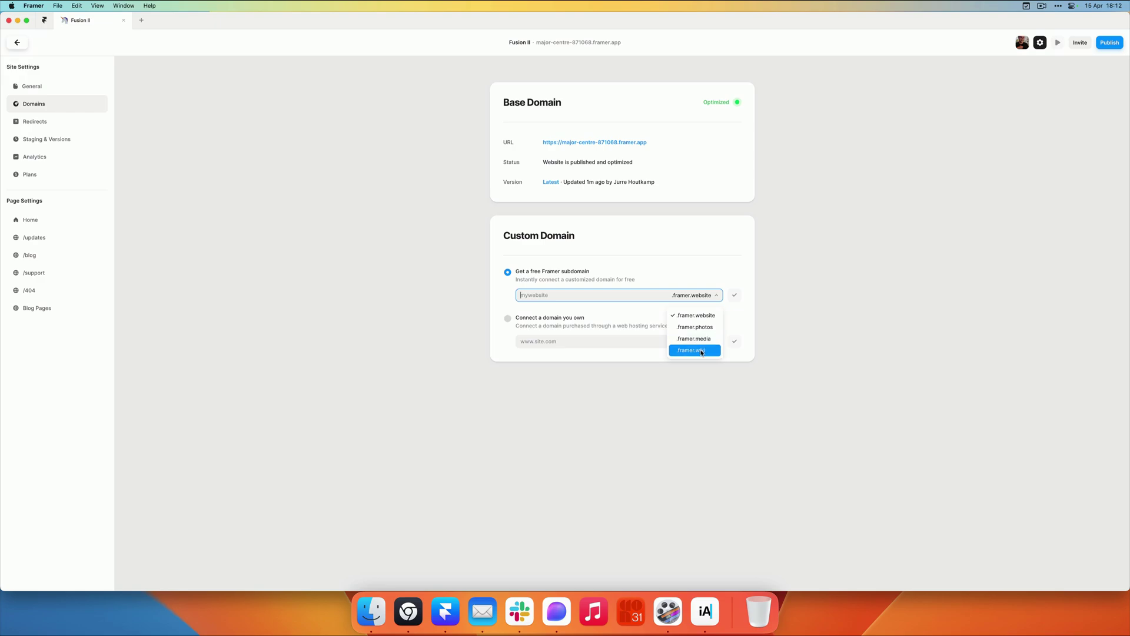
{"action": "left_click", "coordinate": [546, 295]}
{"action": "type", "text": "fu"}
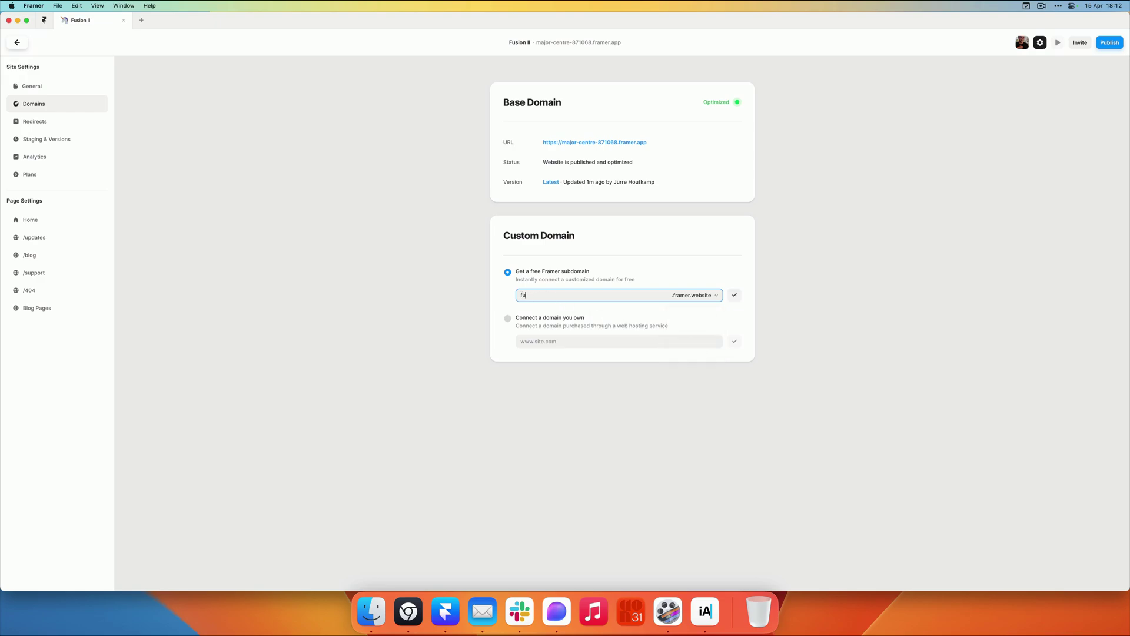
{"action": "type", "text": "sion2"}
{"action": "left_click", "coordinate": [735, 296]}
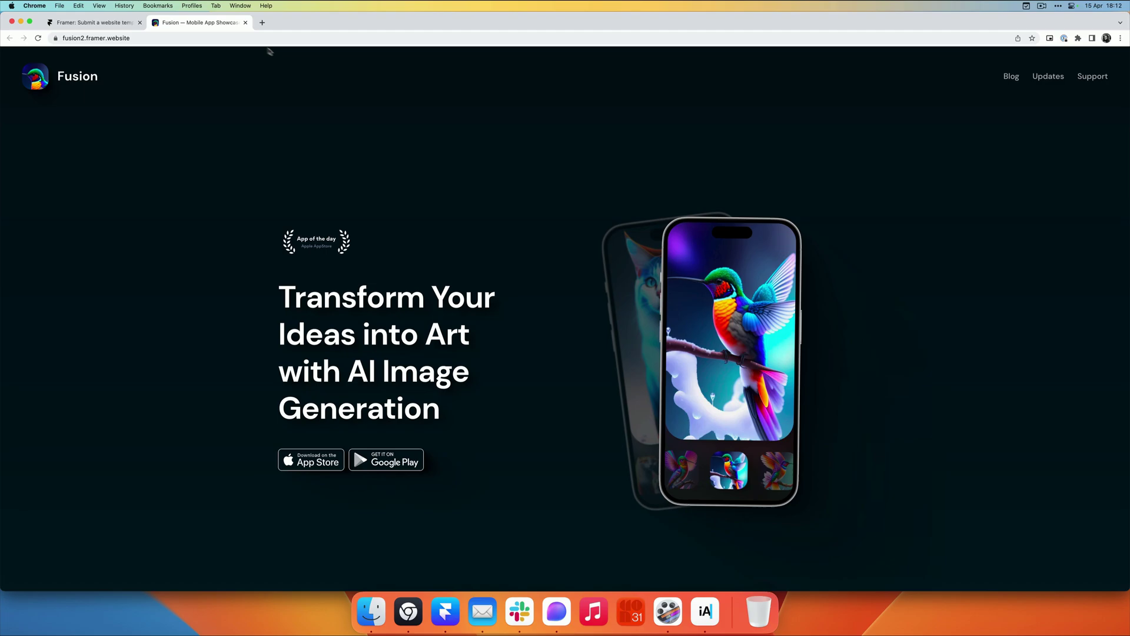
Step: Close the live fusion2.framer.website tab and minimize Chrome to return to Framer
{"action": "left_click", "coordinate": [245, 25]}
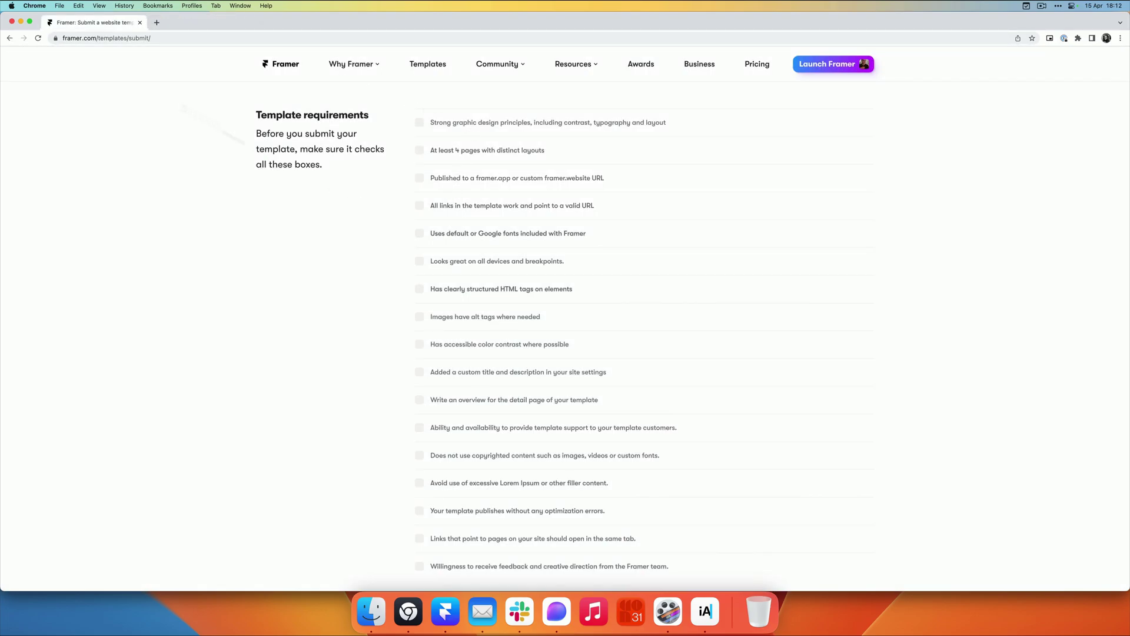
{"action": "left_click", "coordinate": [22, 22]}
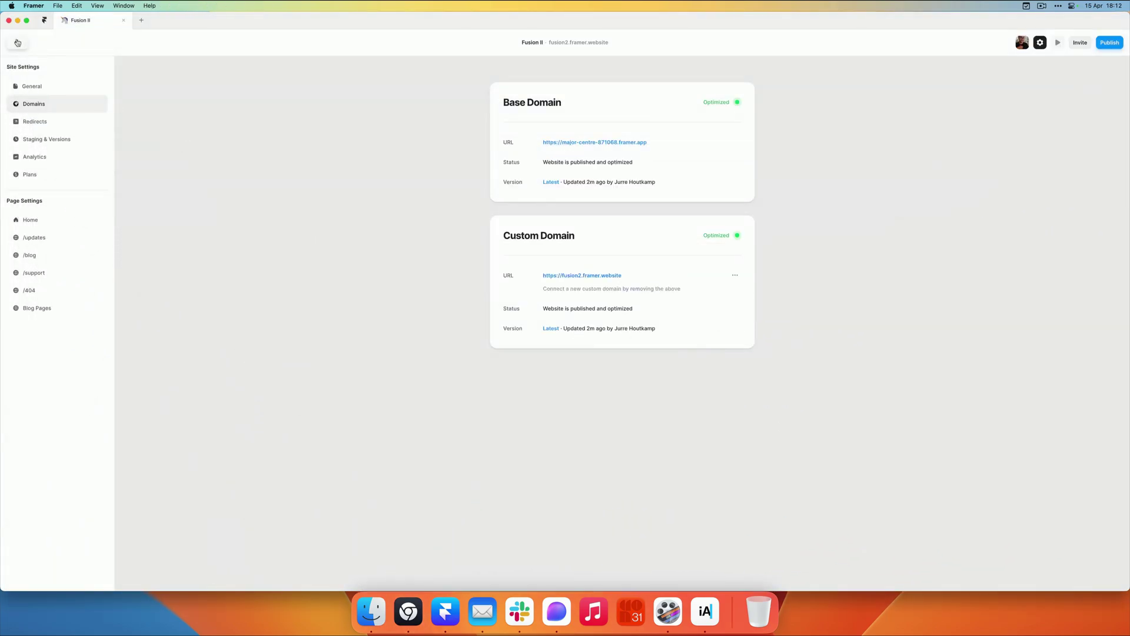
Step: Leave Site Settings and show the Fusion II page list on the canvas
{"action": "key", "text": "Escape"}
{"action": "left_click", "coordinate": [24, 69]}
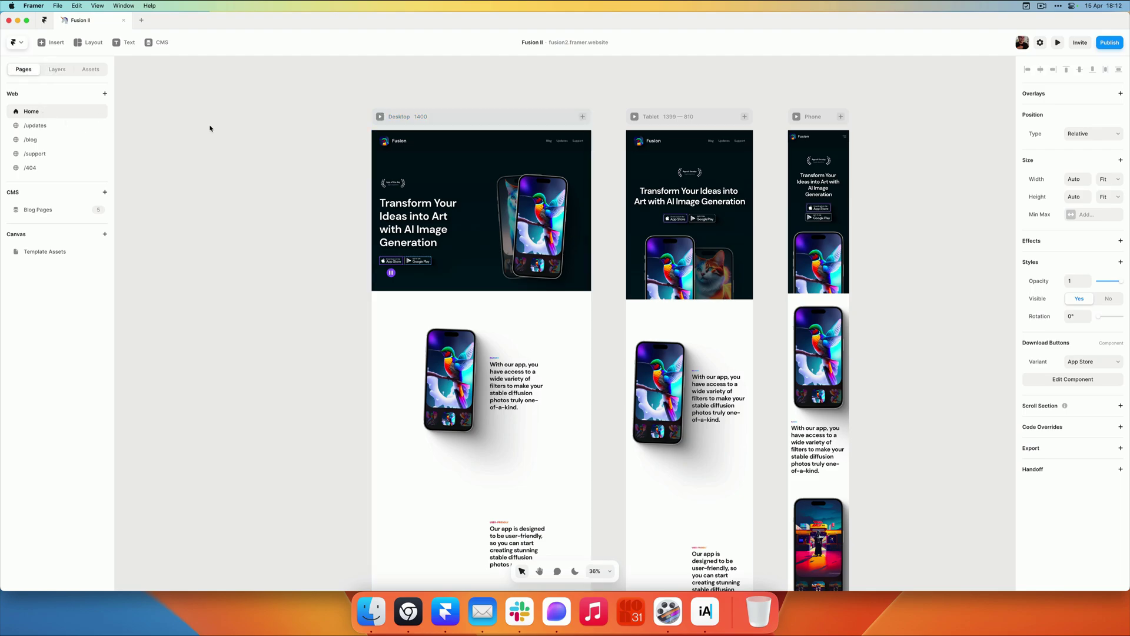